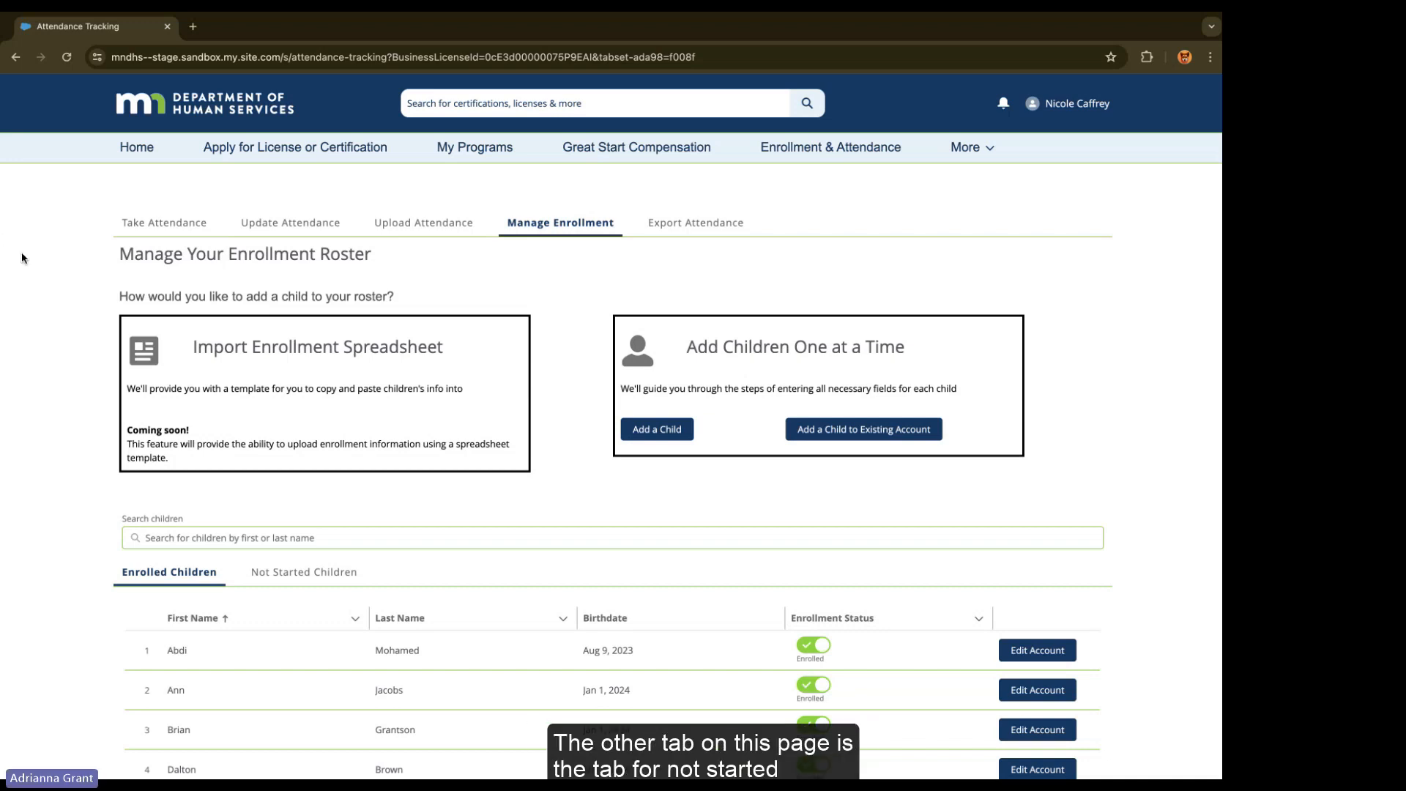
Step: From the Not Started Children tab, open the Add a Child form
click(294, 574)
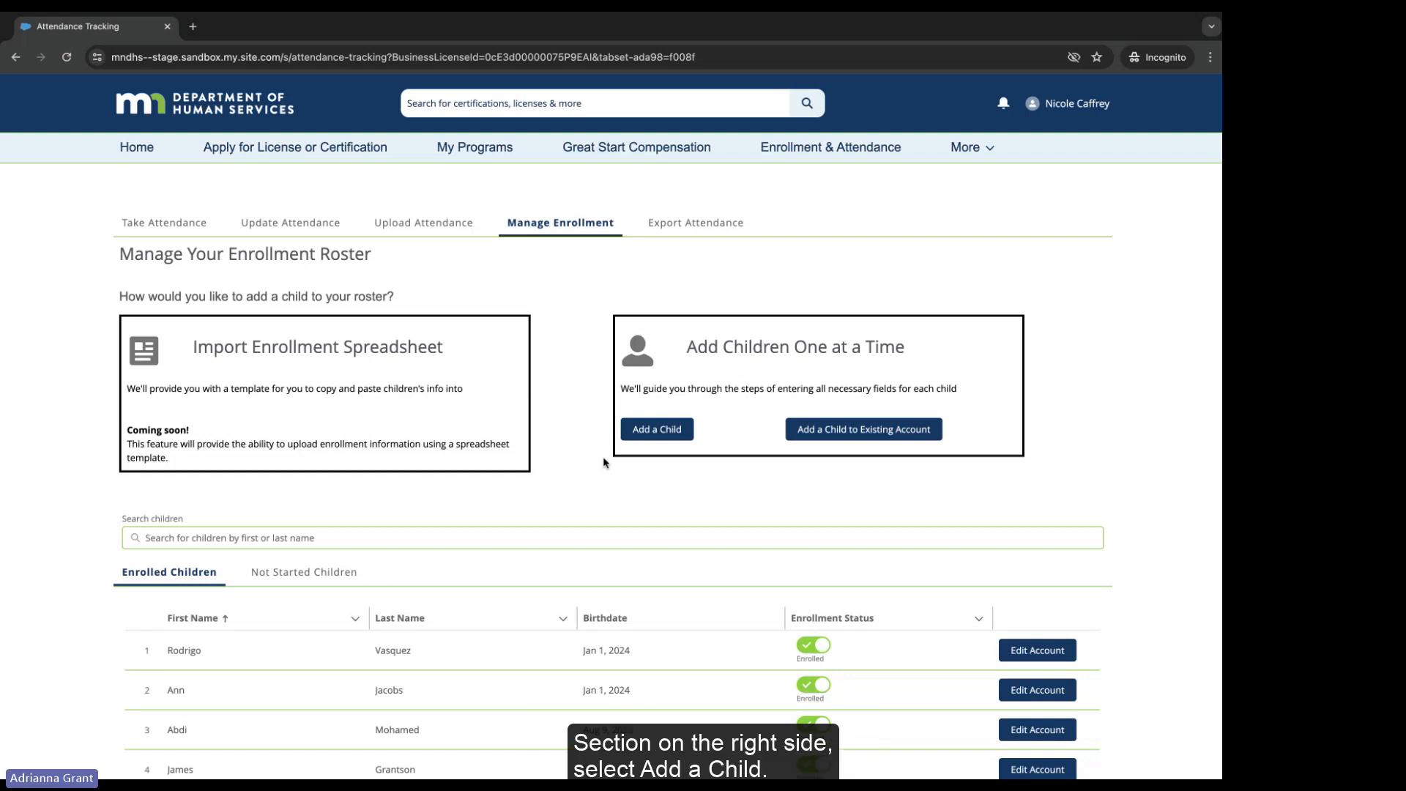
click(642, 432)
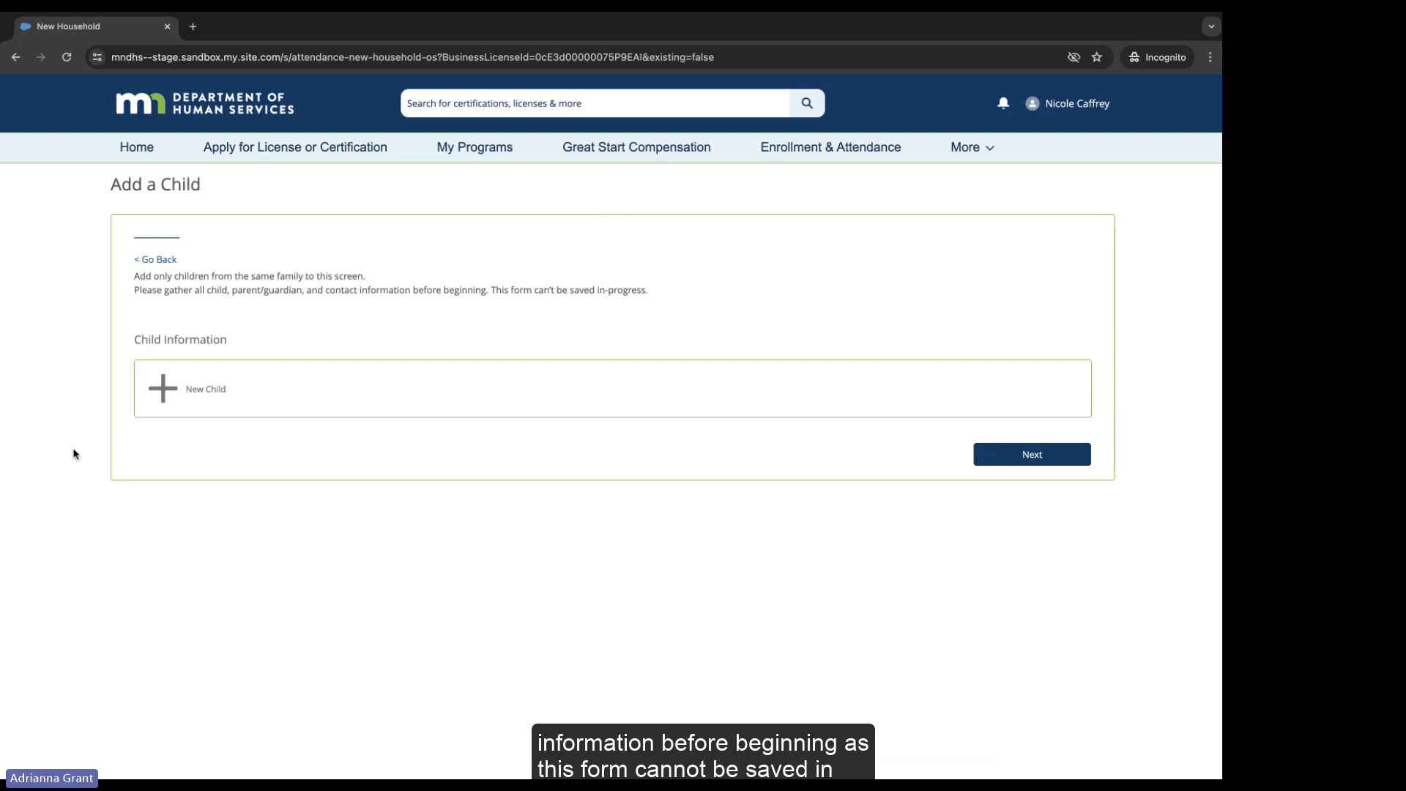
Step: Start a new child and enter the child's first and last name
click(199, 397)
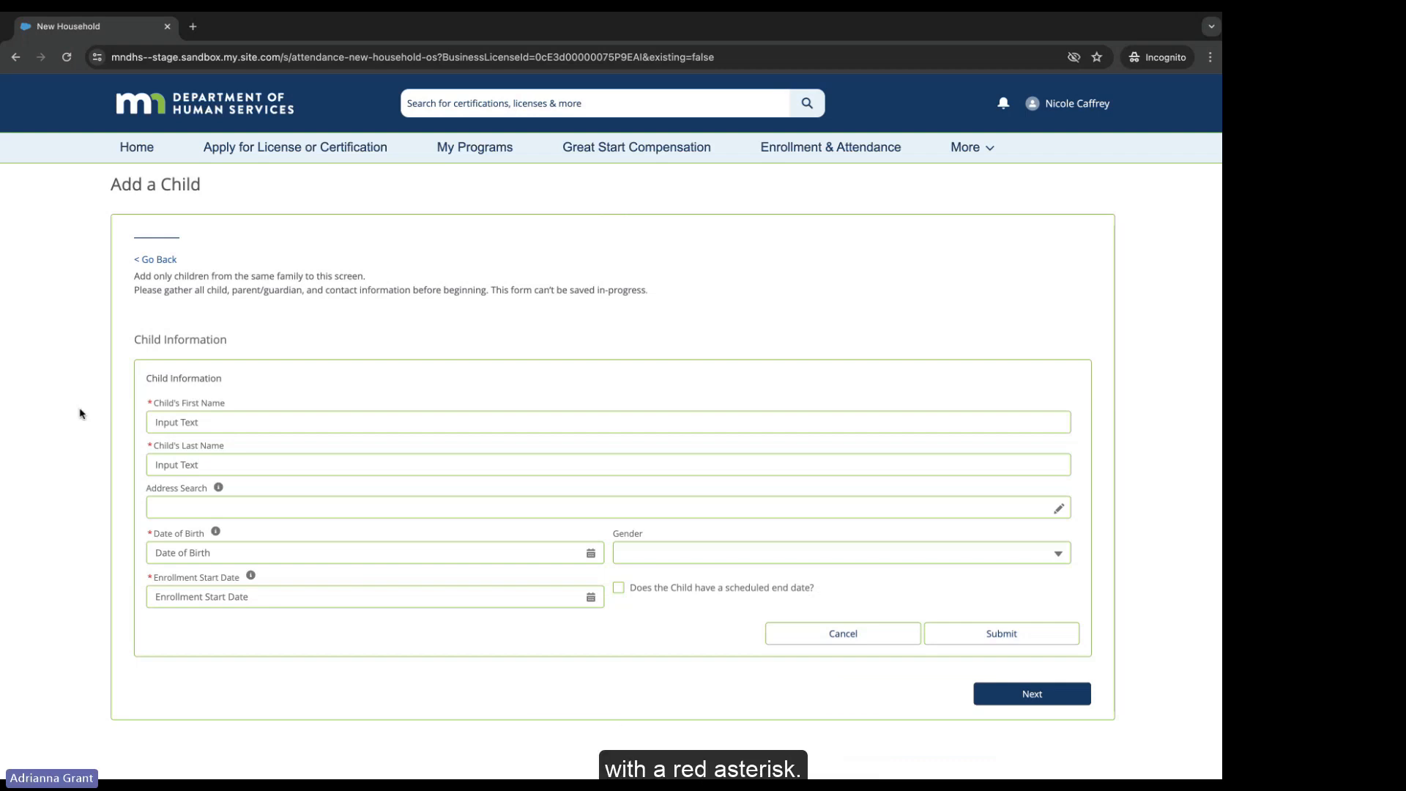
click(151, 421)
key(Tab)
Step: Type 12 in Address Search, dismiss the suggestions, and switch to manual address entry
click(155, 514)
text(12)
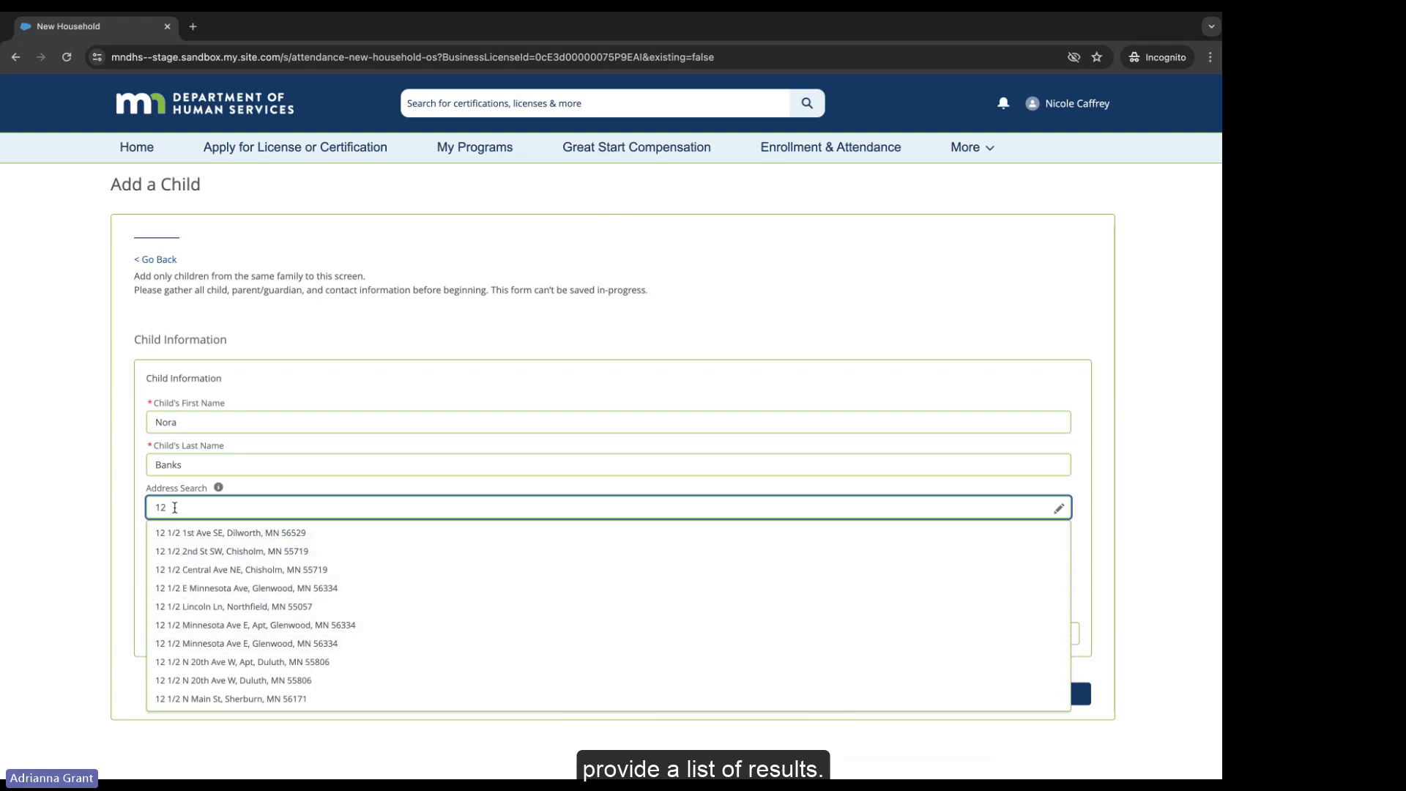
click(124, 509)
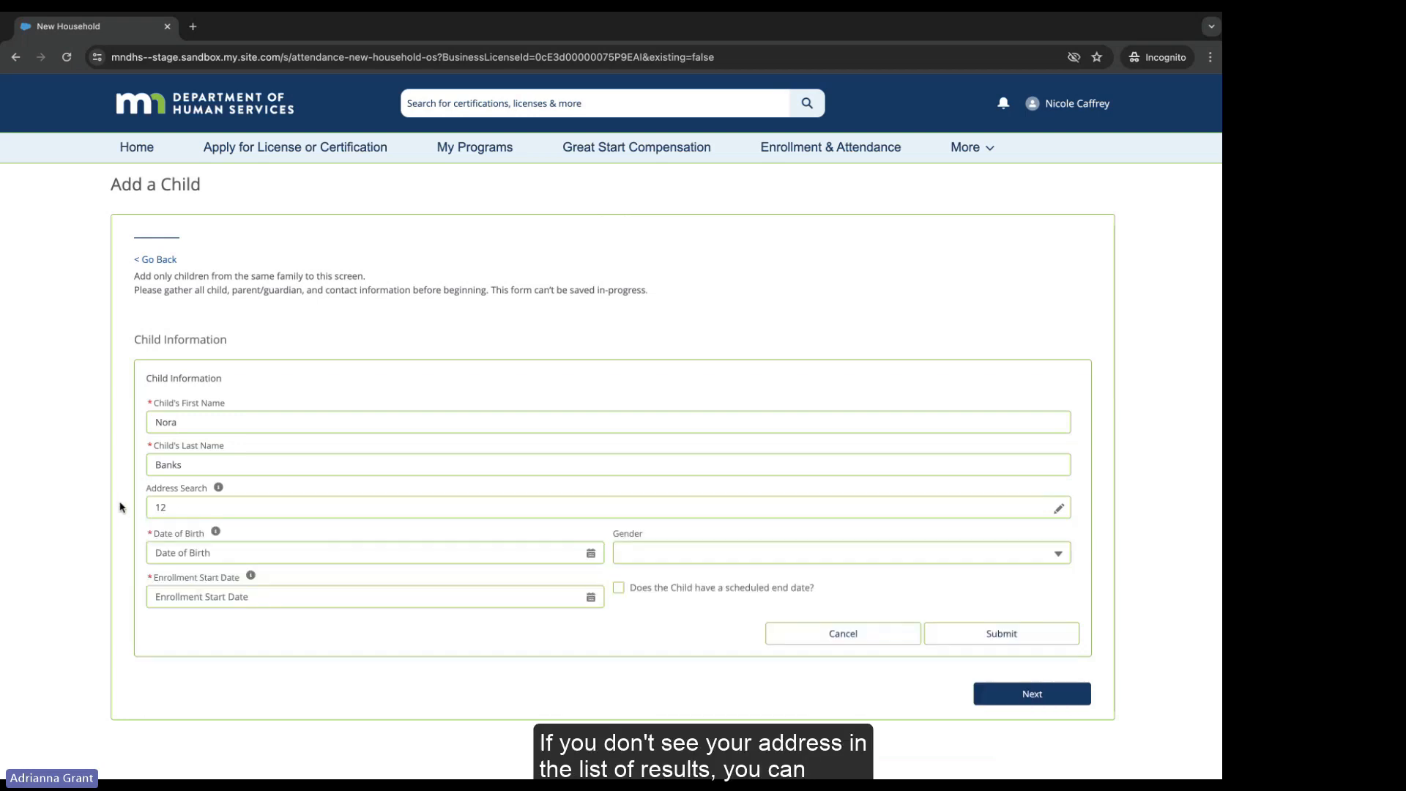
click(1059, 510)
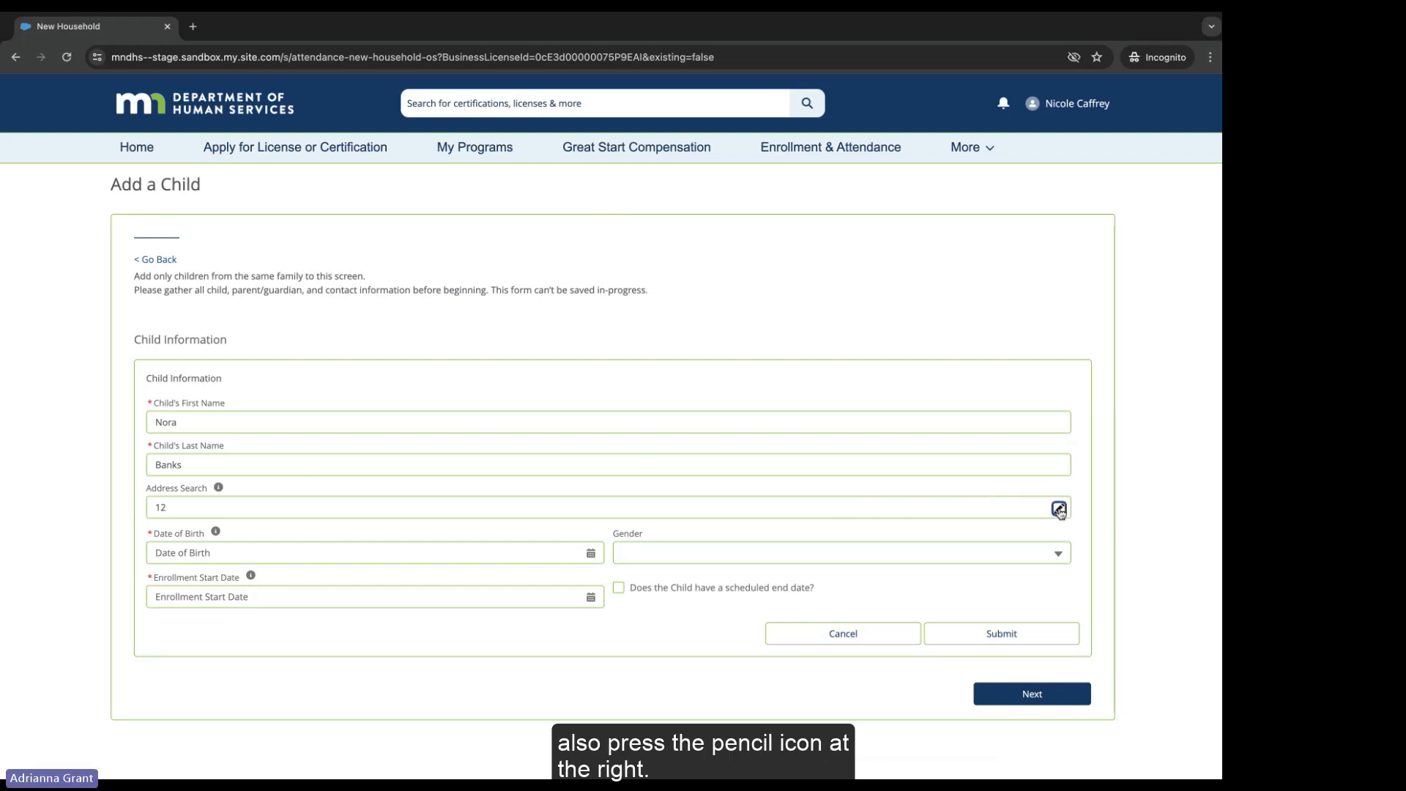
Step: Clear the leftover '12' from Address Search and enter the child's street address
click(157, 551)
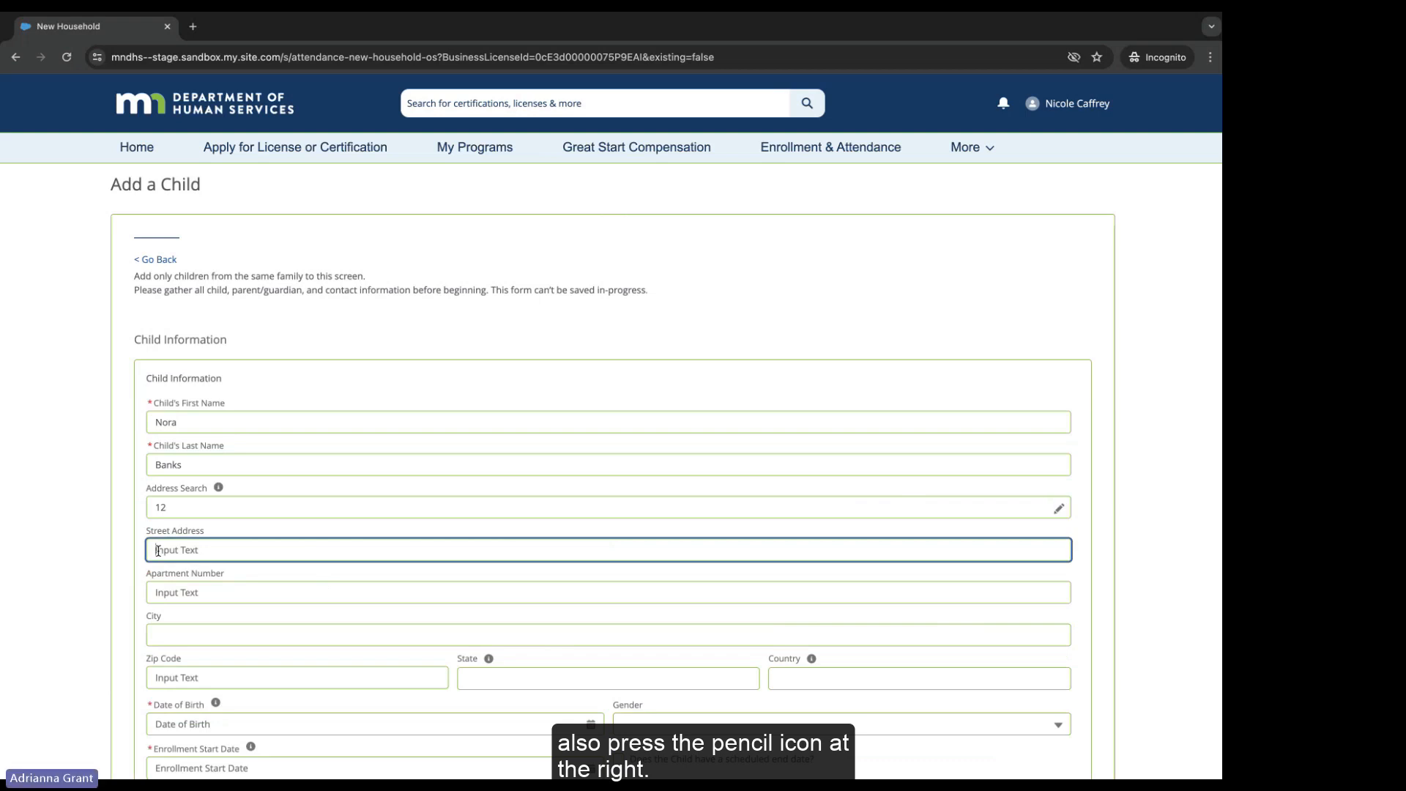
text(1234 Anyplace Rd)
drag(172, 507, 126, 507)
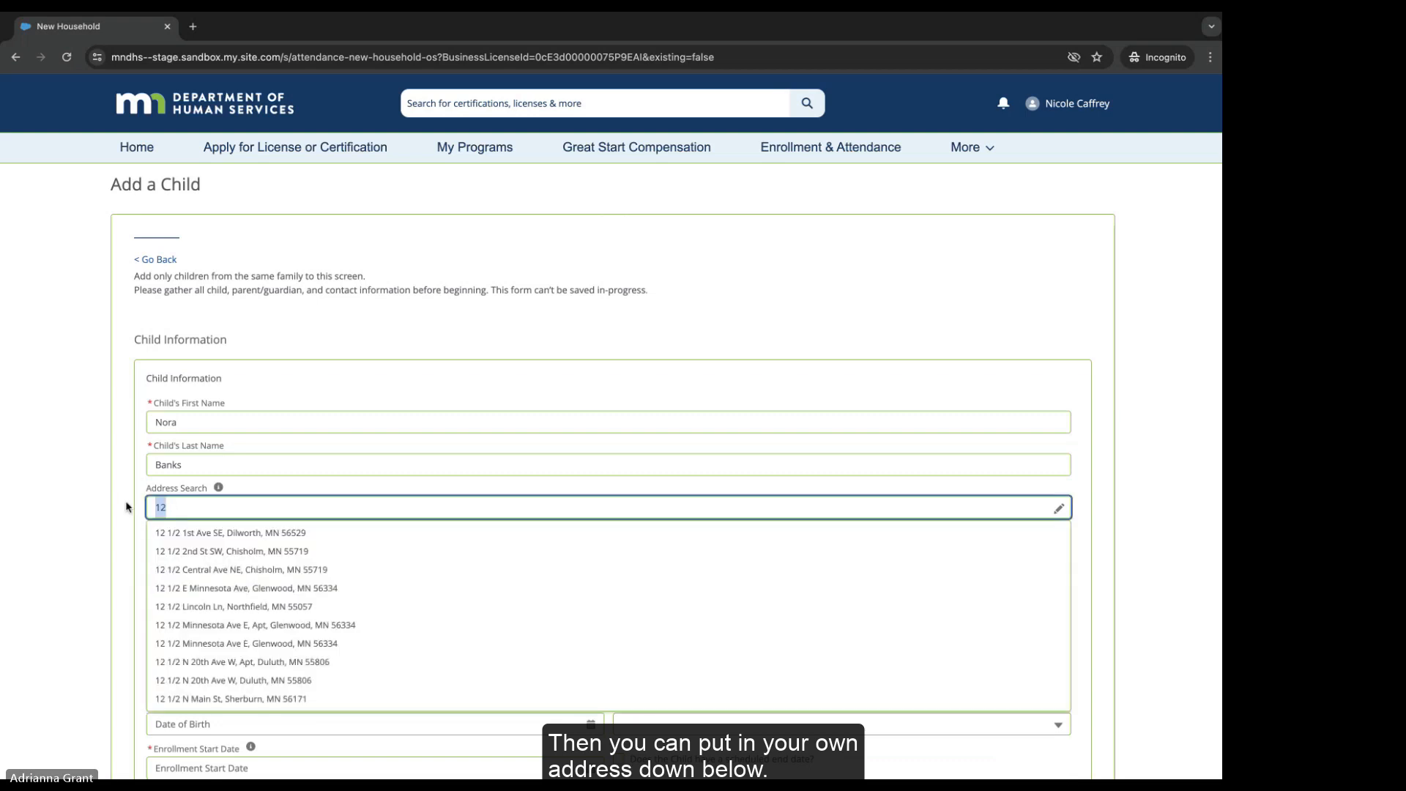
key(BackSpace)
click(121, 532)
click(163, 550)
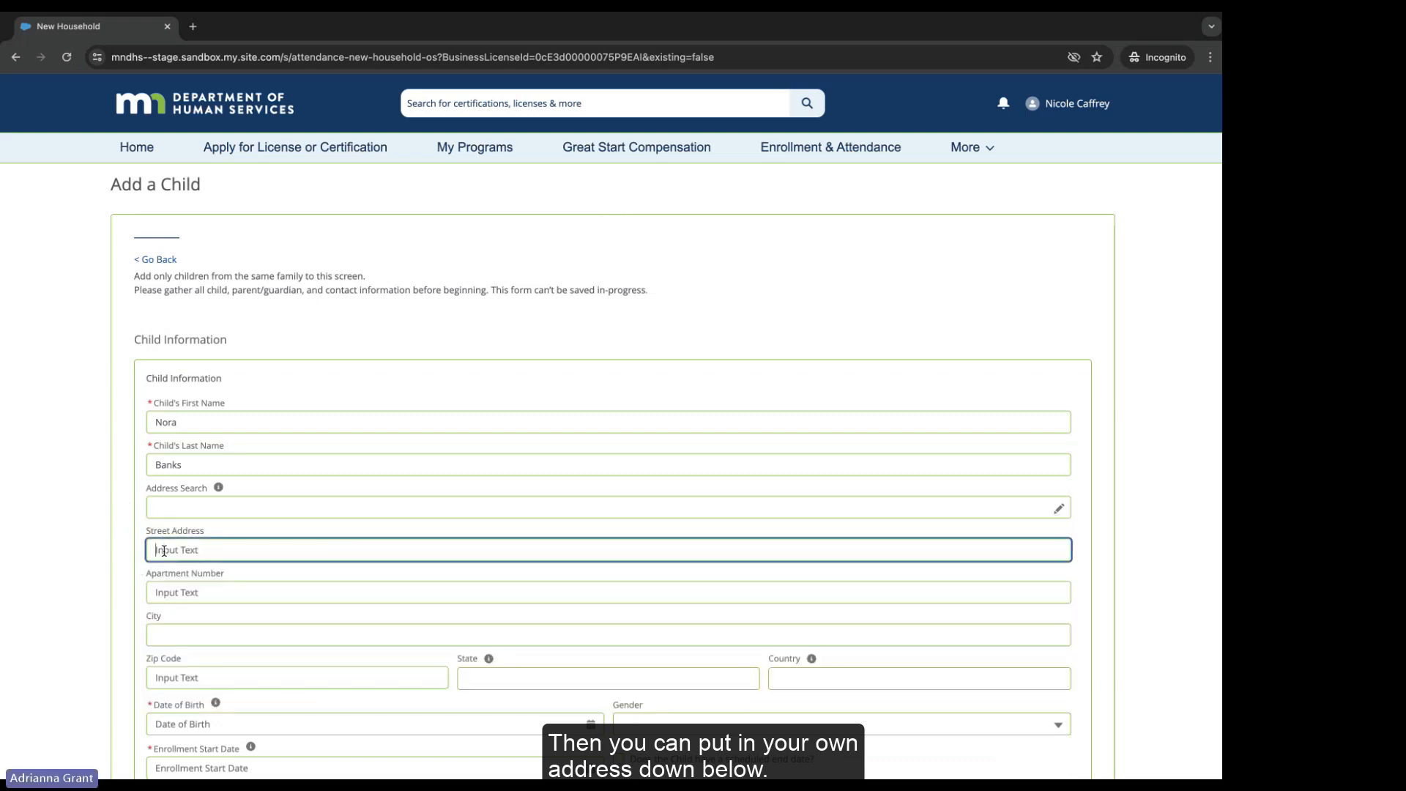
text(1234 Anyplace Rd)
Step: Fill in city Minneapolis, the ZIP code, state MN and country US
key(Tab)
key(Tab)
text(Minneapolis)
key(Tab)
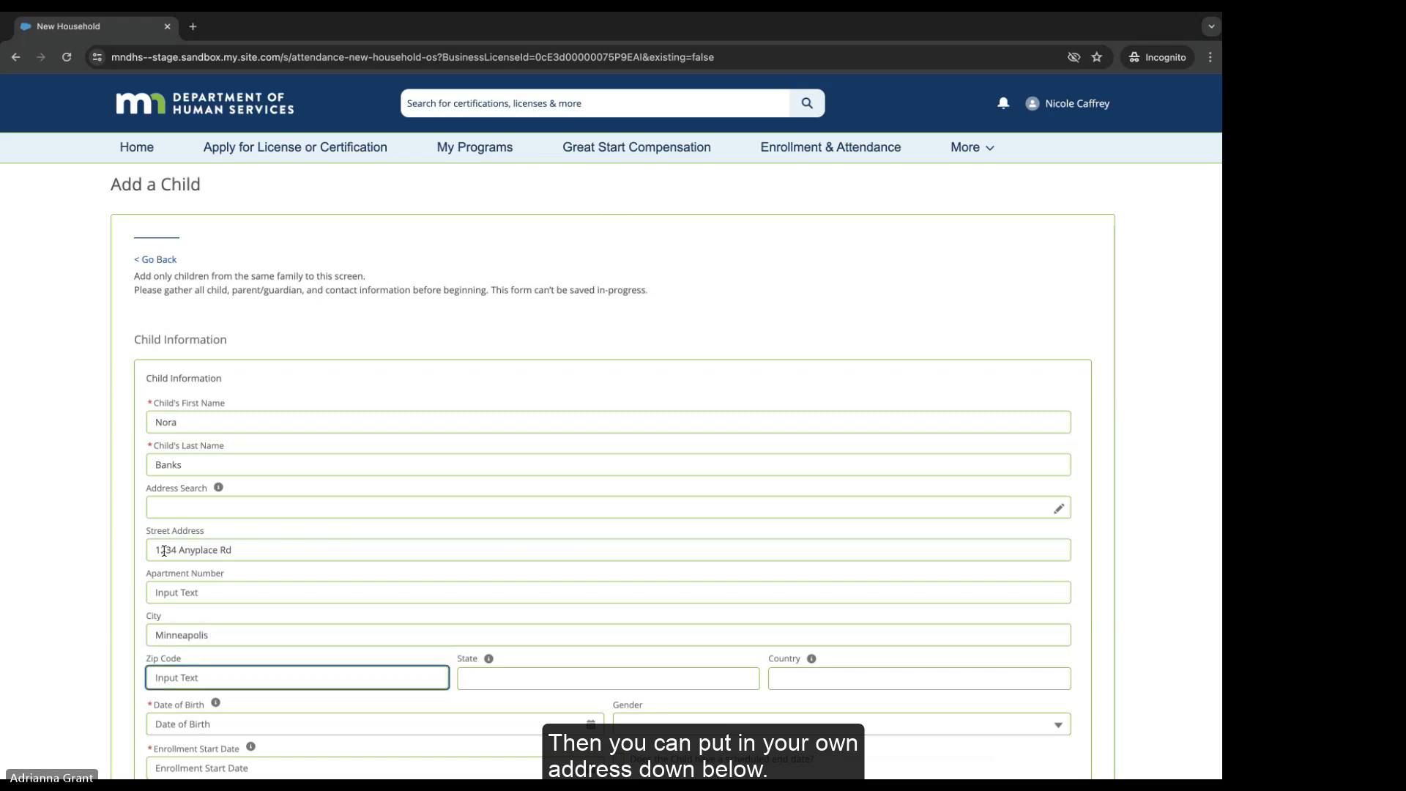
text(55408)
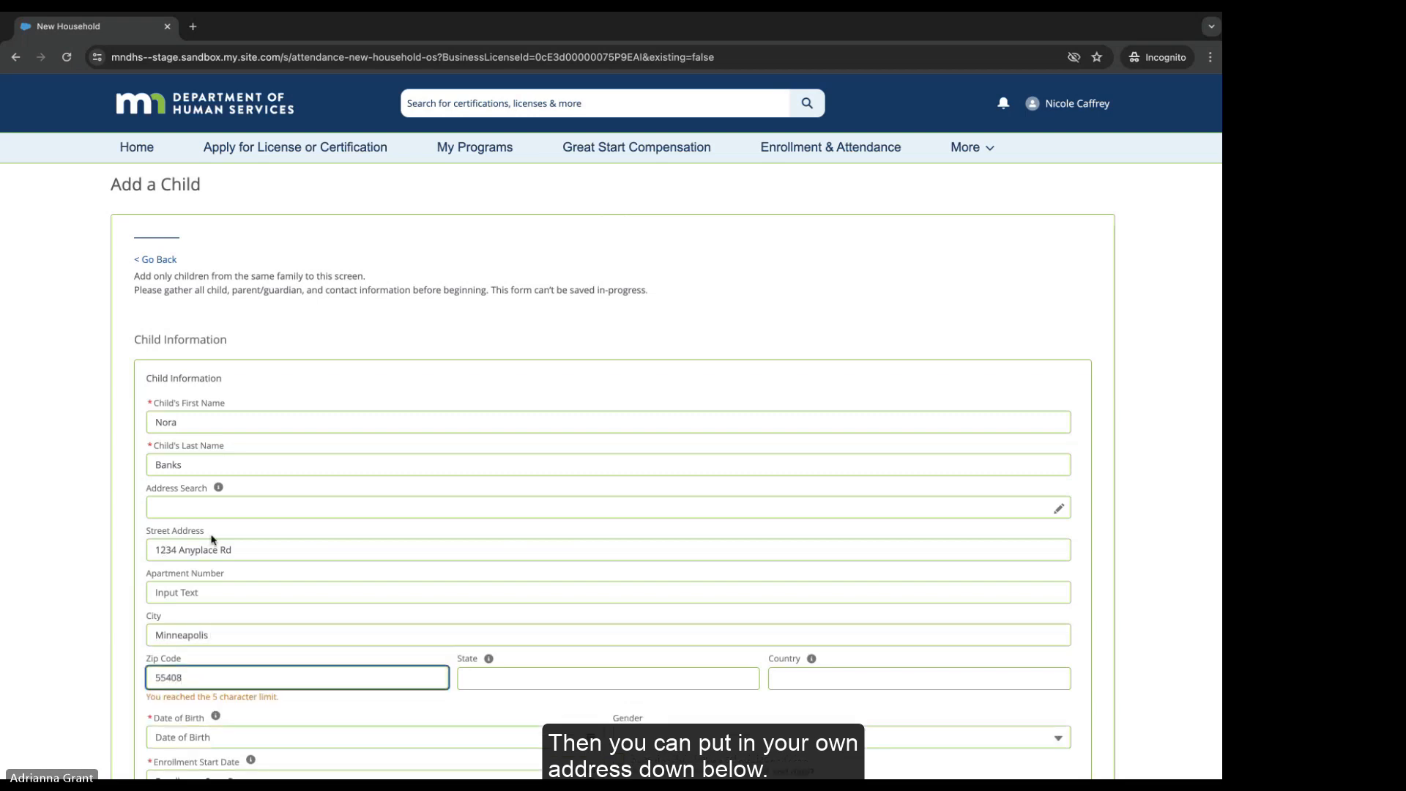
click(503, 678)
text(MN)
click(801, 682)
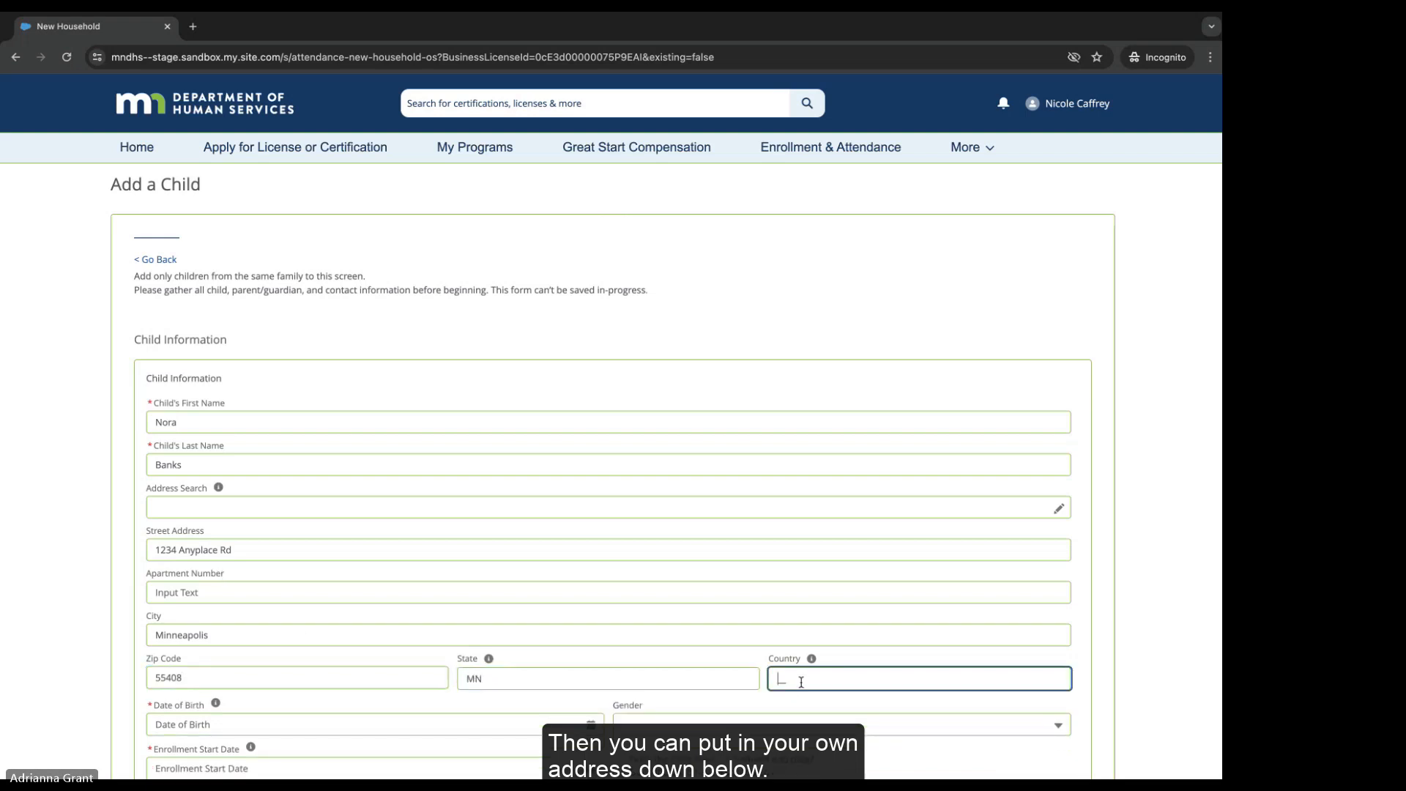
text(US)
scroll(293, 621, down, 3)
Step: Set date of birth to 04-29-2024 and enrollment start date to 05-24-2024 using the calendar pickers
click(195, 600)
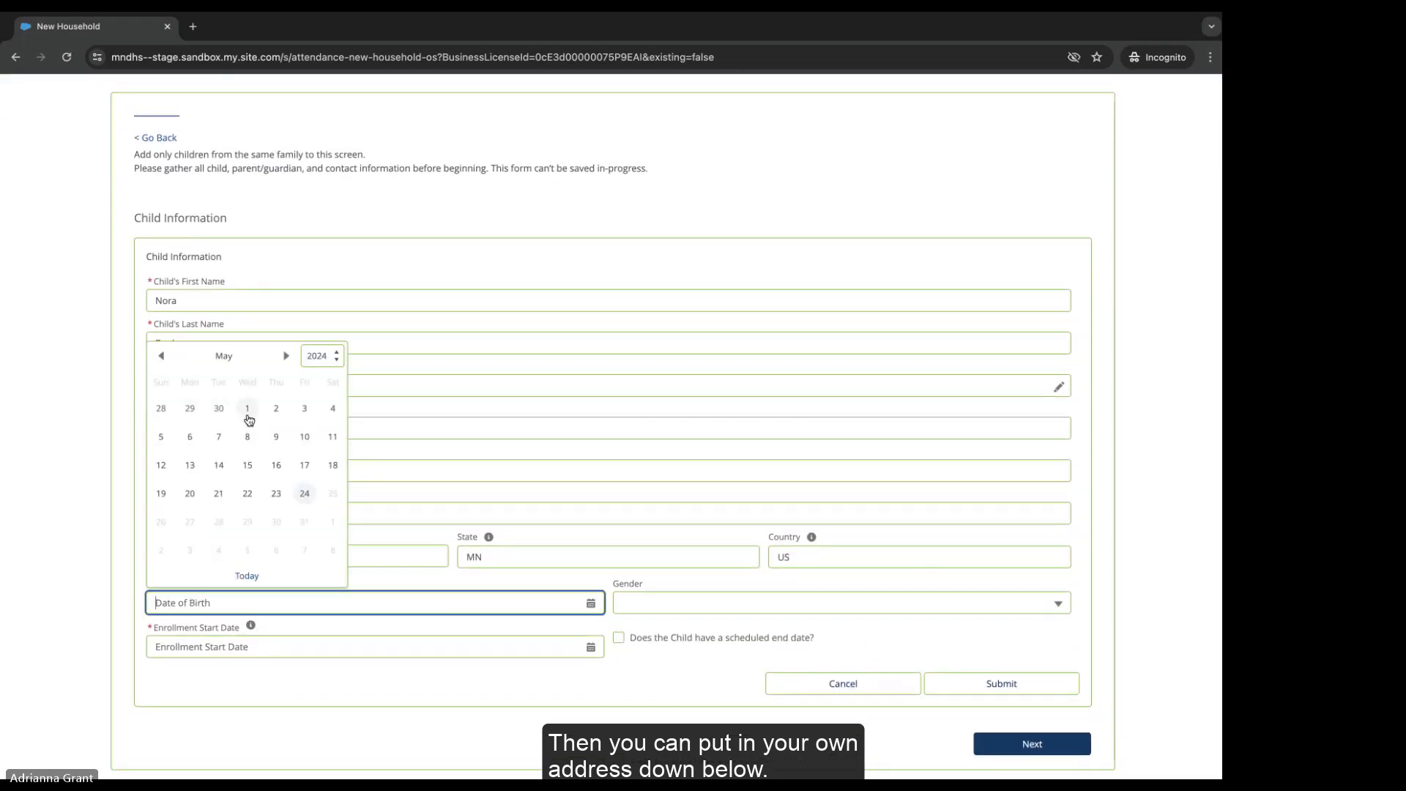
click(248, 410)
click(640, 603)
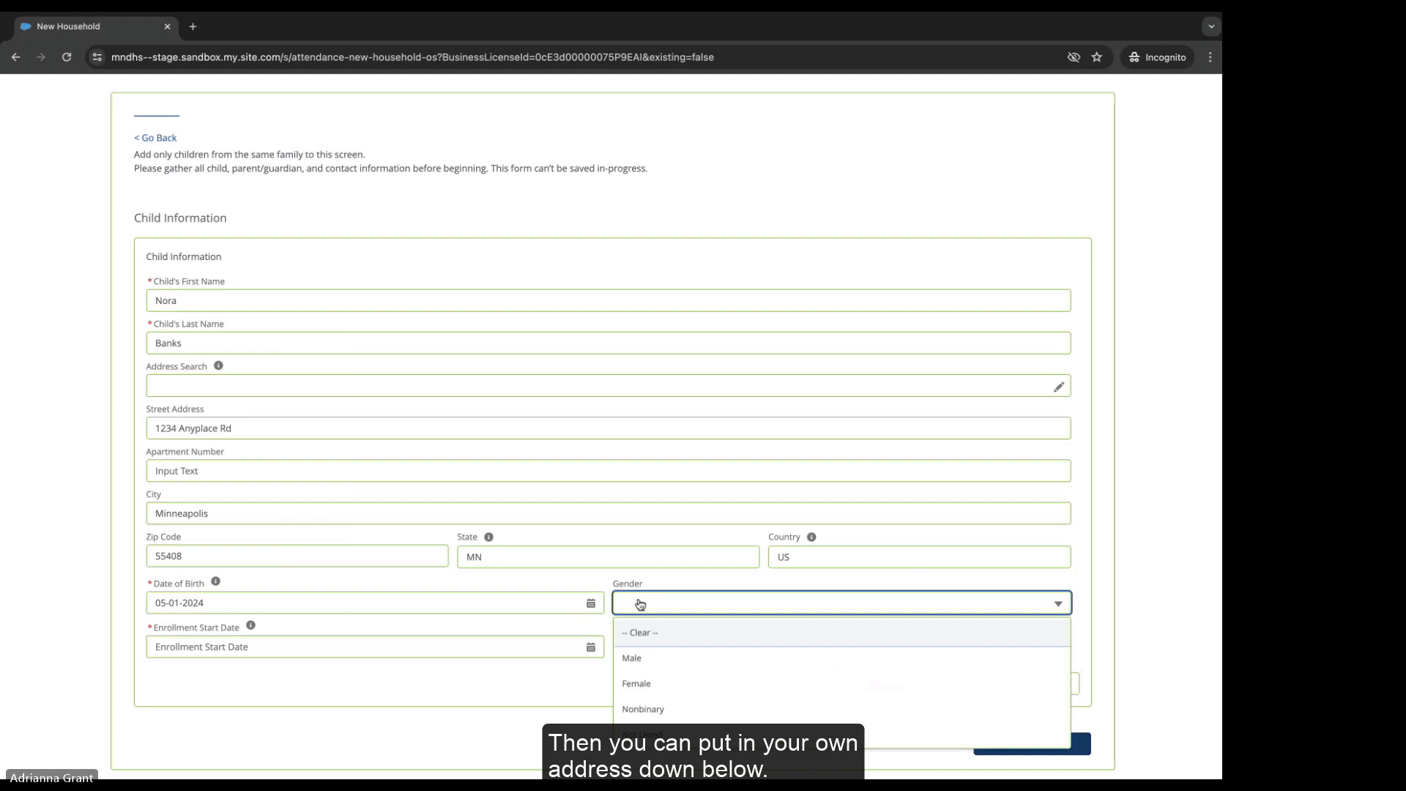
click(640, 604)
click(221, 649)
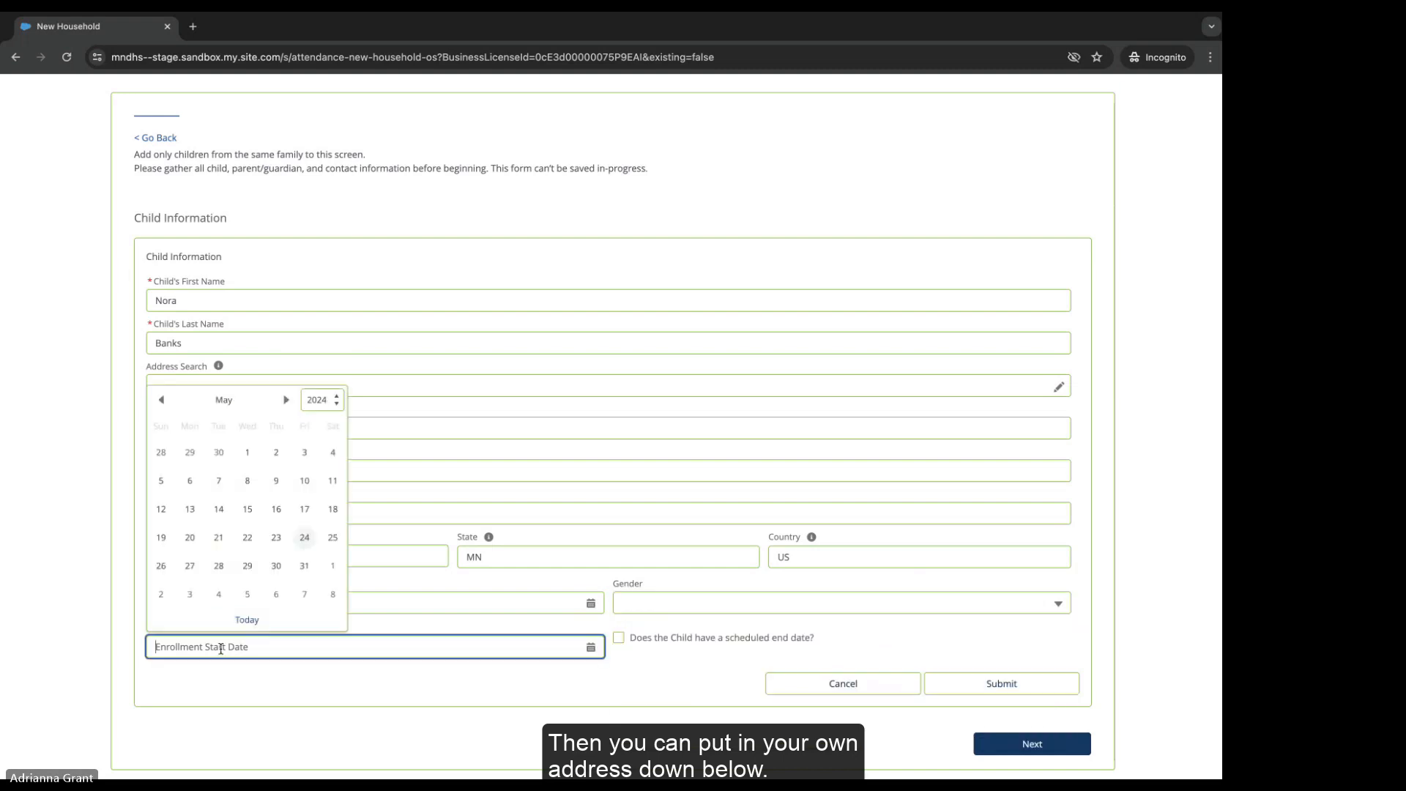
click(304, 541)
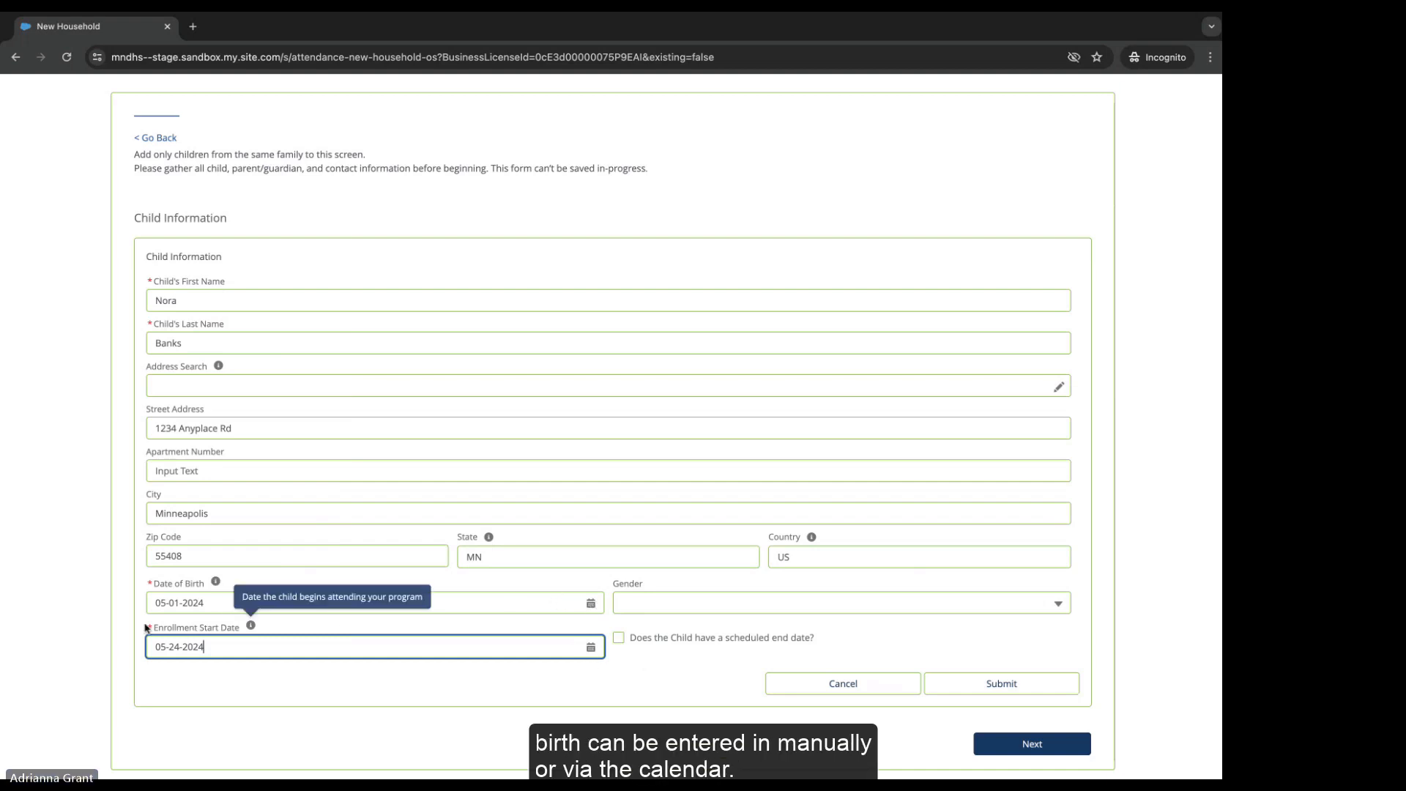
click(590, 603)
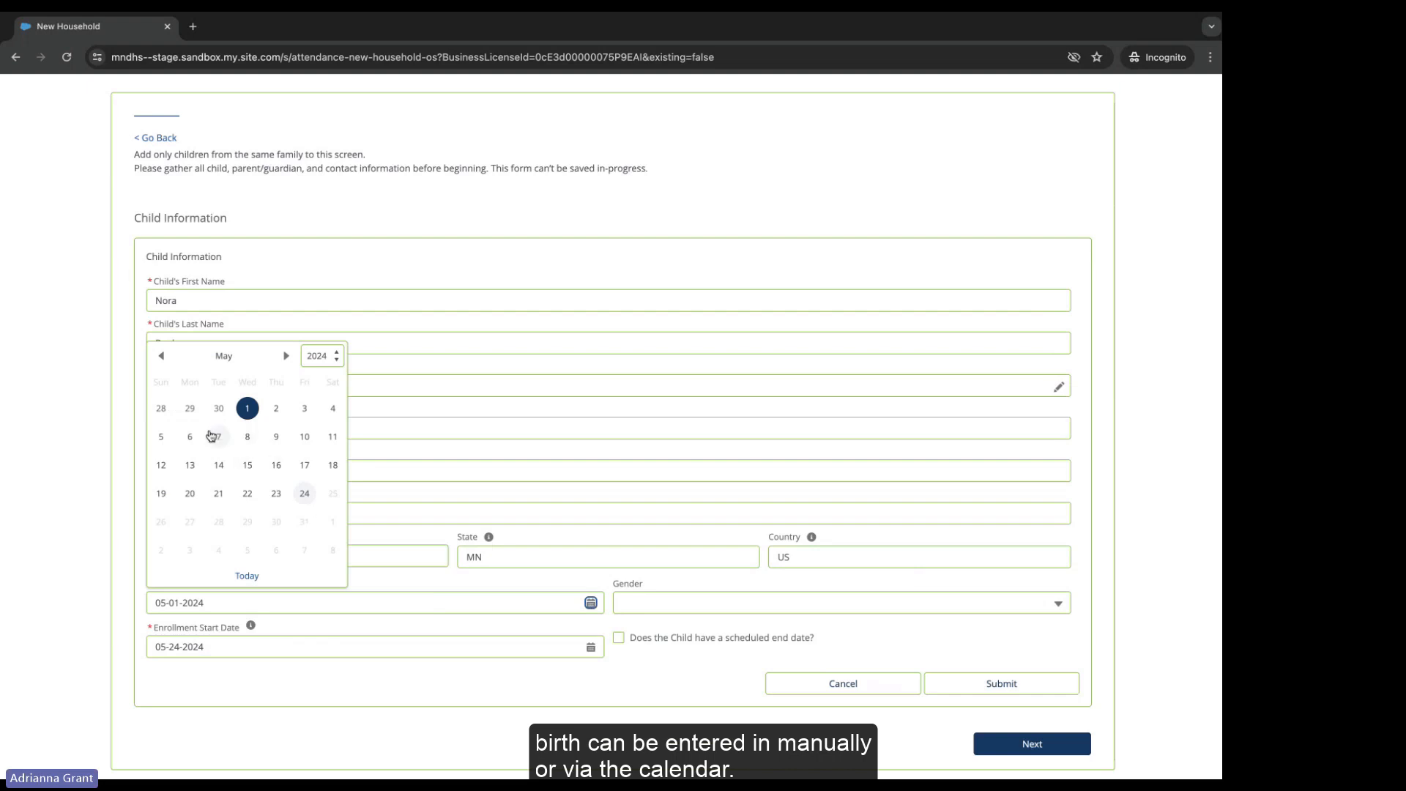
click(189, 411)
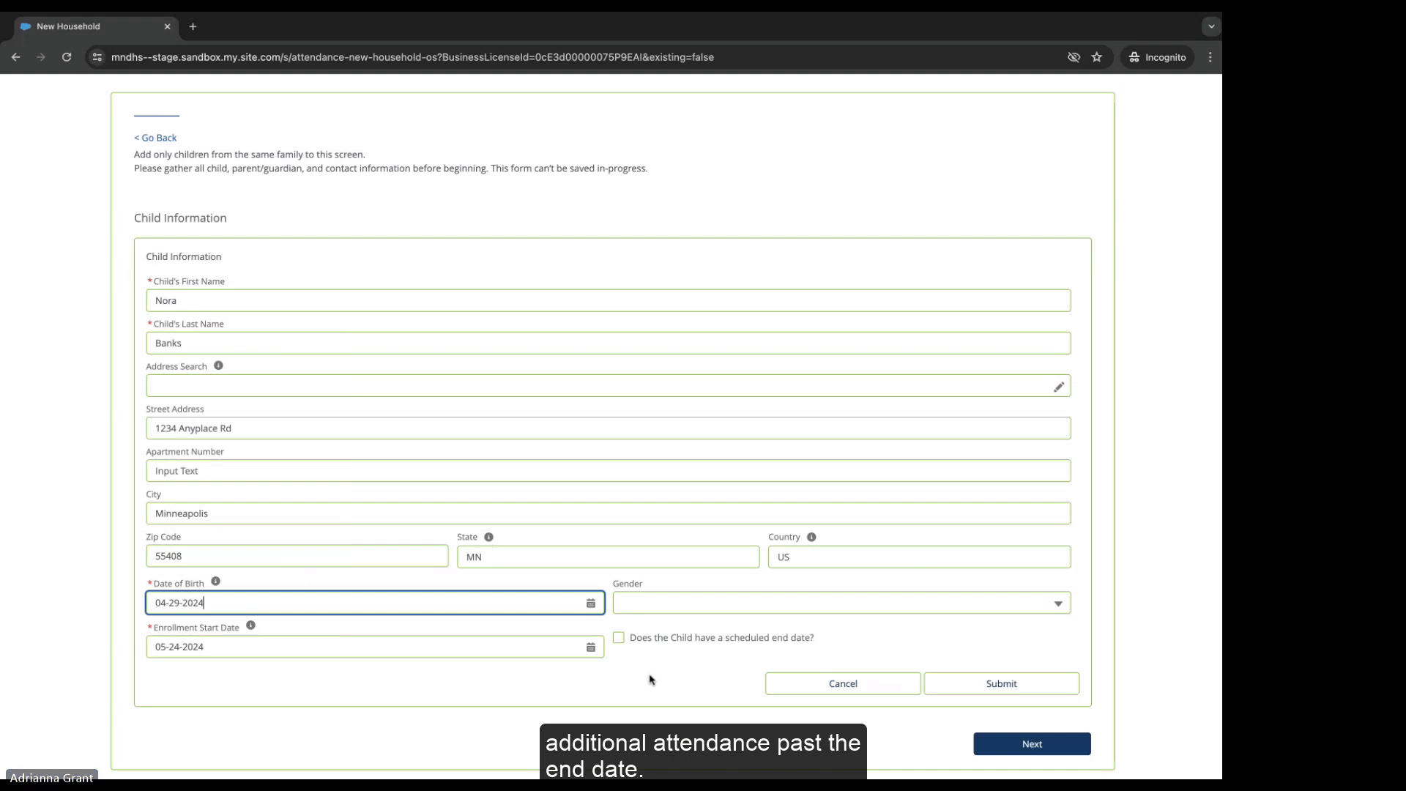
Step: Submit the child's details and continue to the parent/guardian step
click(959, 685)
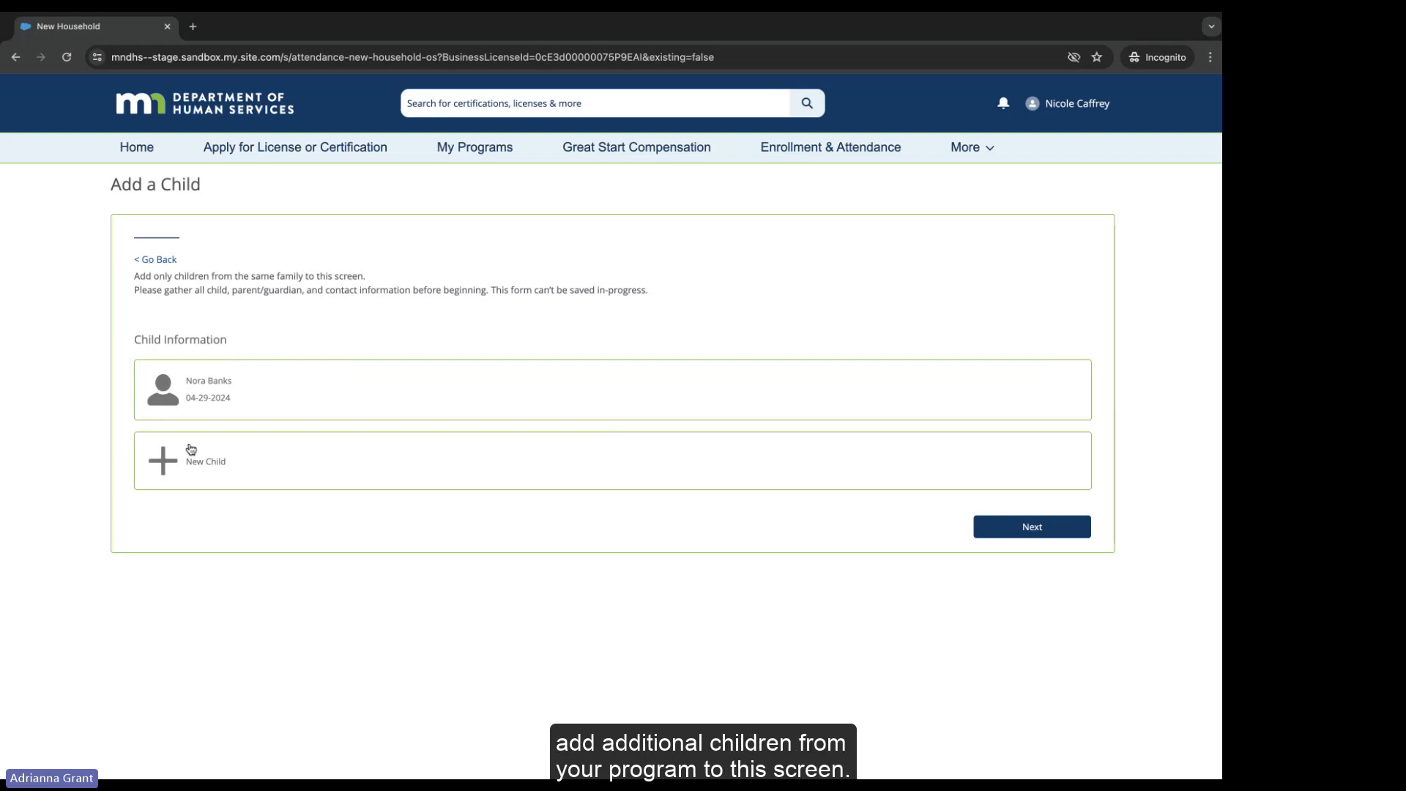
click(1034, 529)
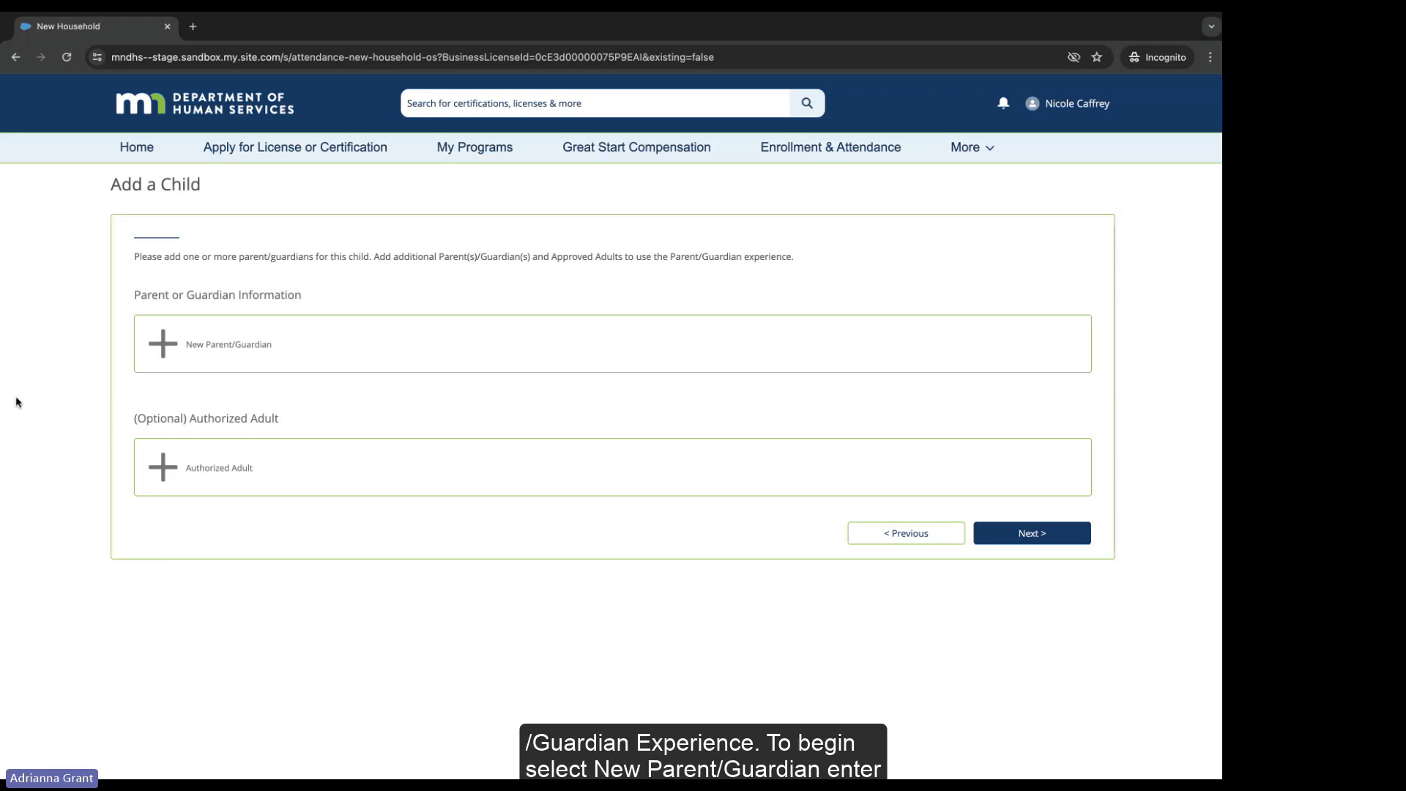
Step: Open a new parent/guardian form and enter the parent's first and last name
click(208, 342)
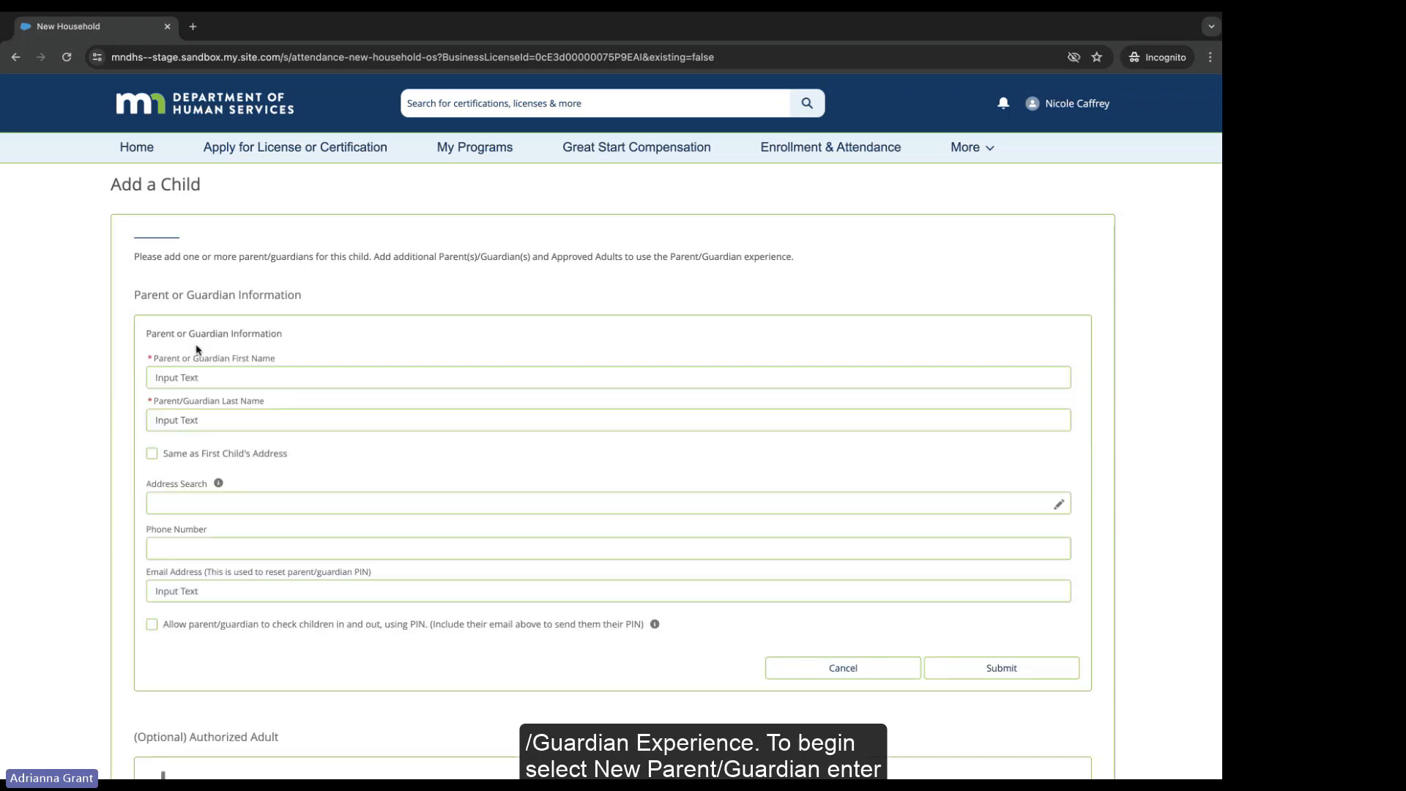
click(170, 377)
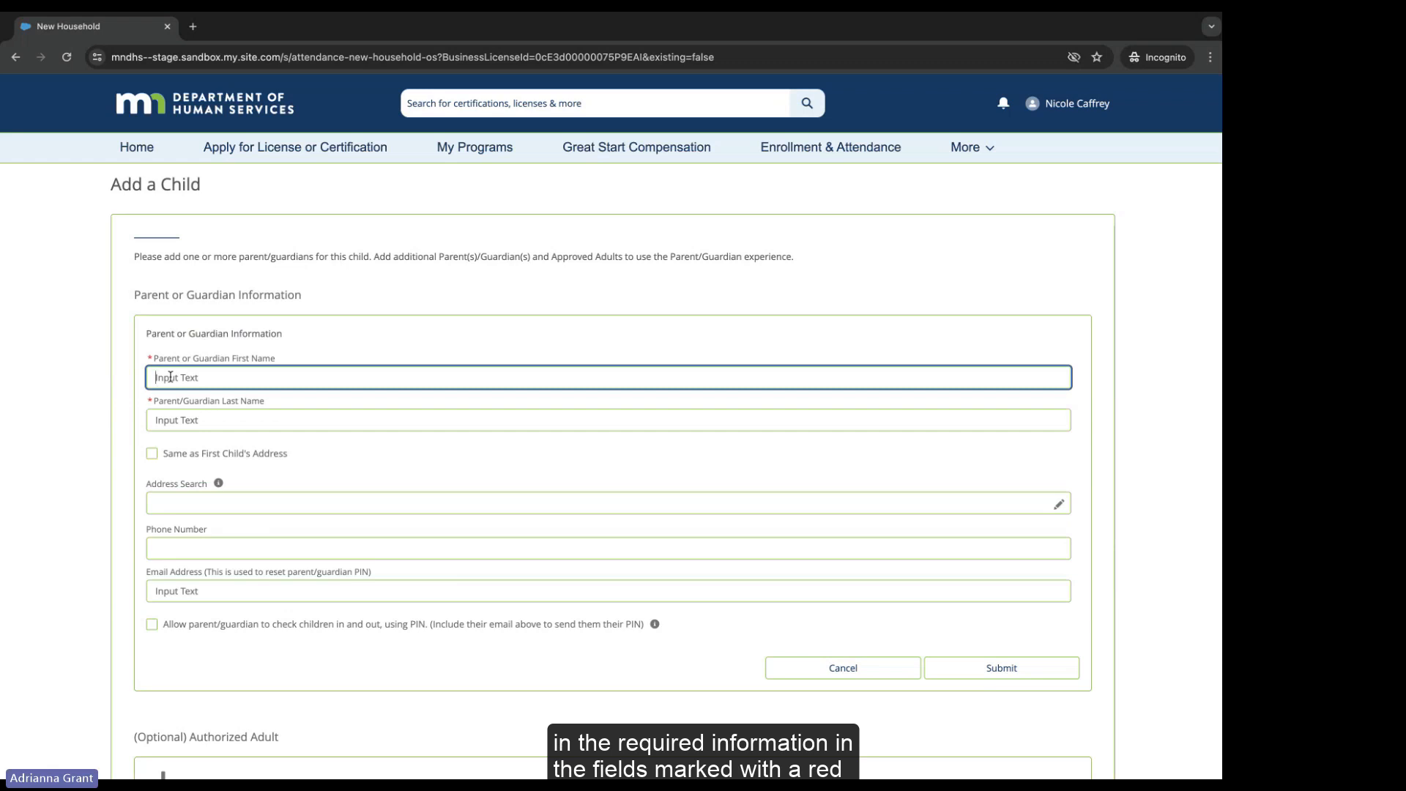
key(Tab)
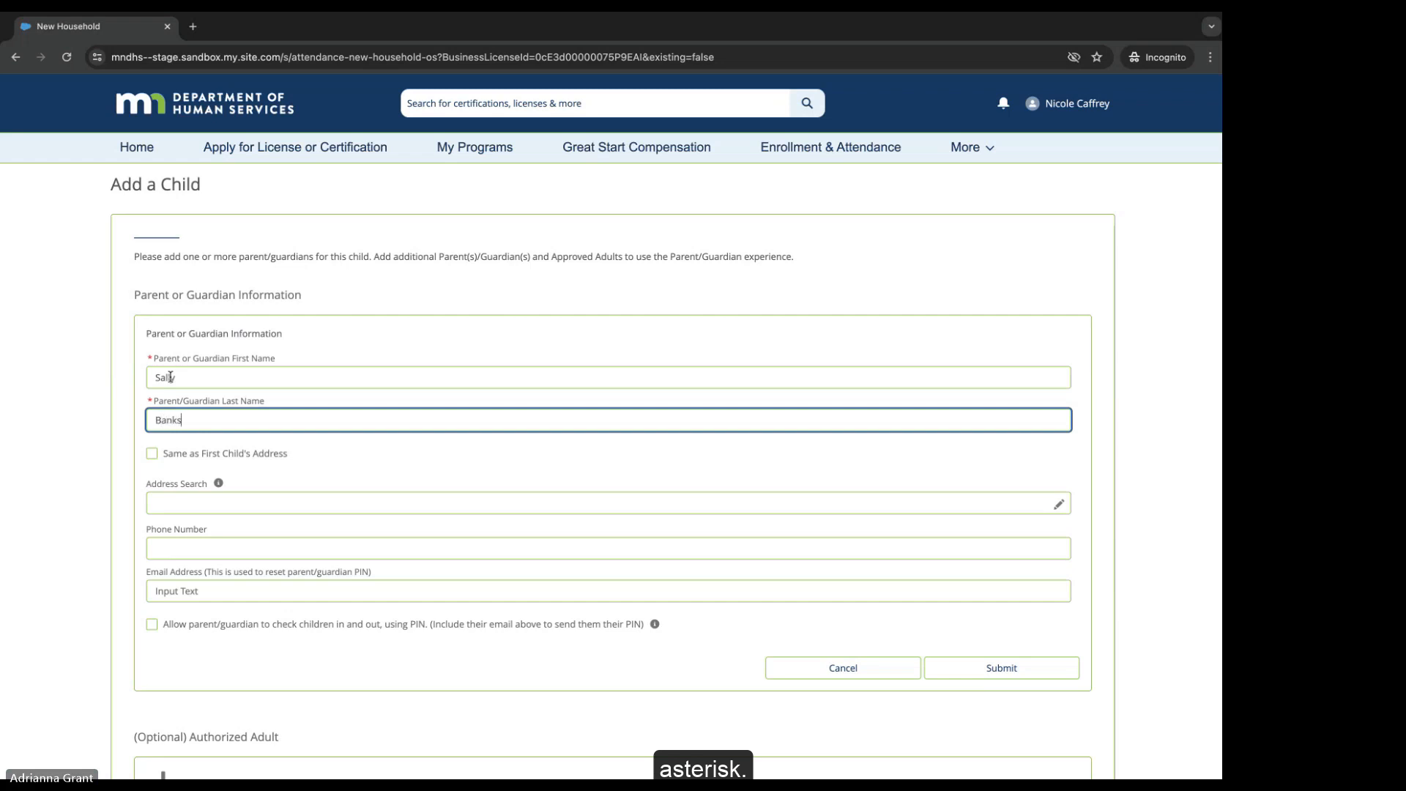
Step: Reuse the first child's address, allow PIN check-in, paste the parent's e-mail, and submit
click(151, 455)
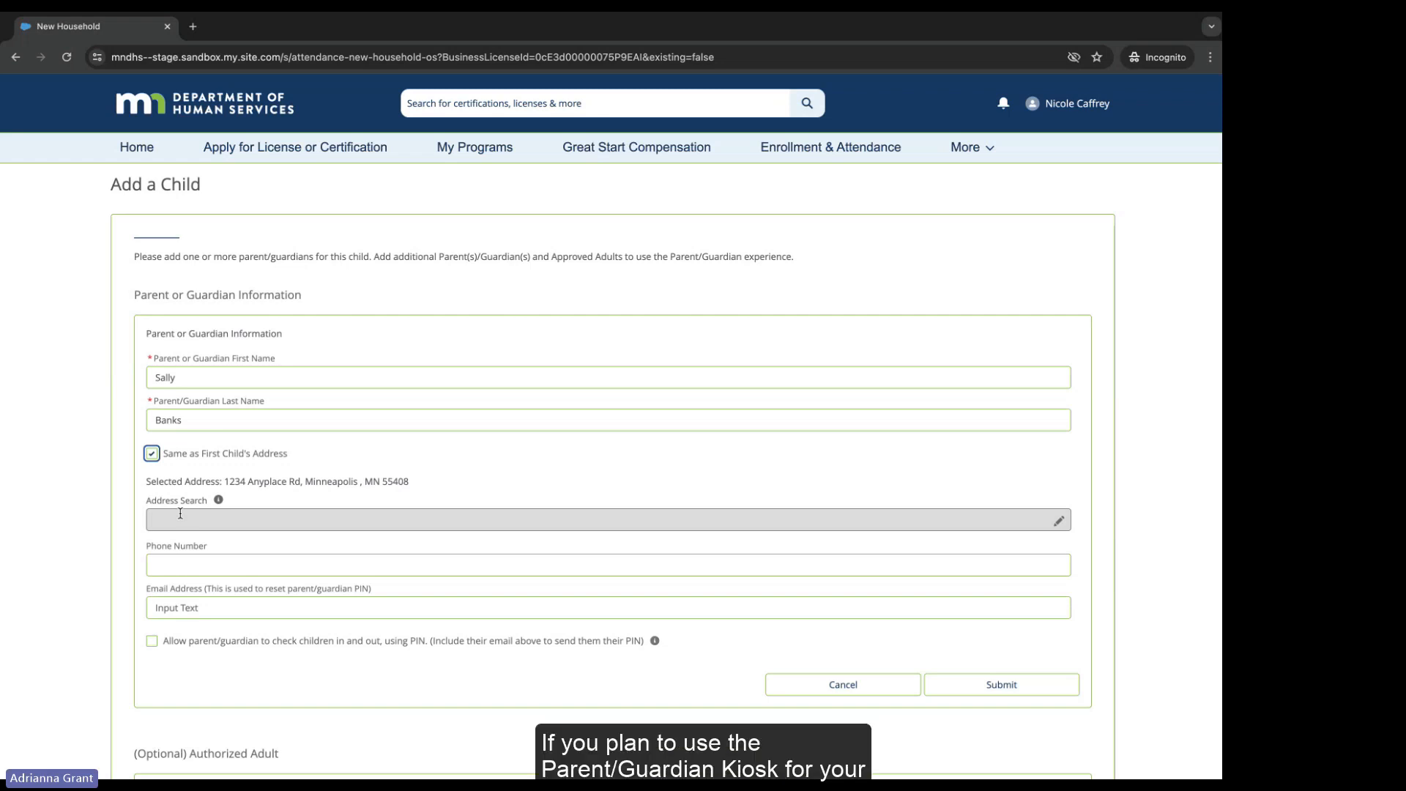
click(152, 641)
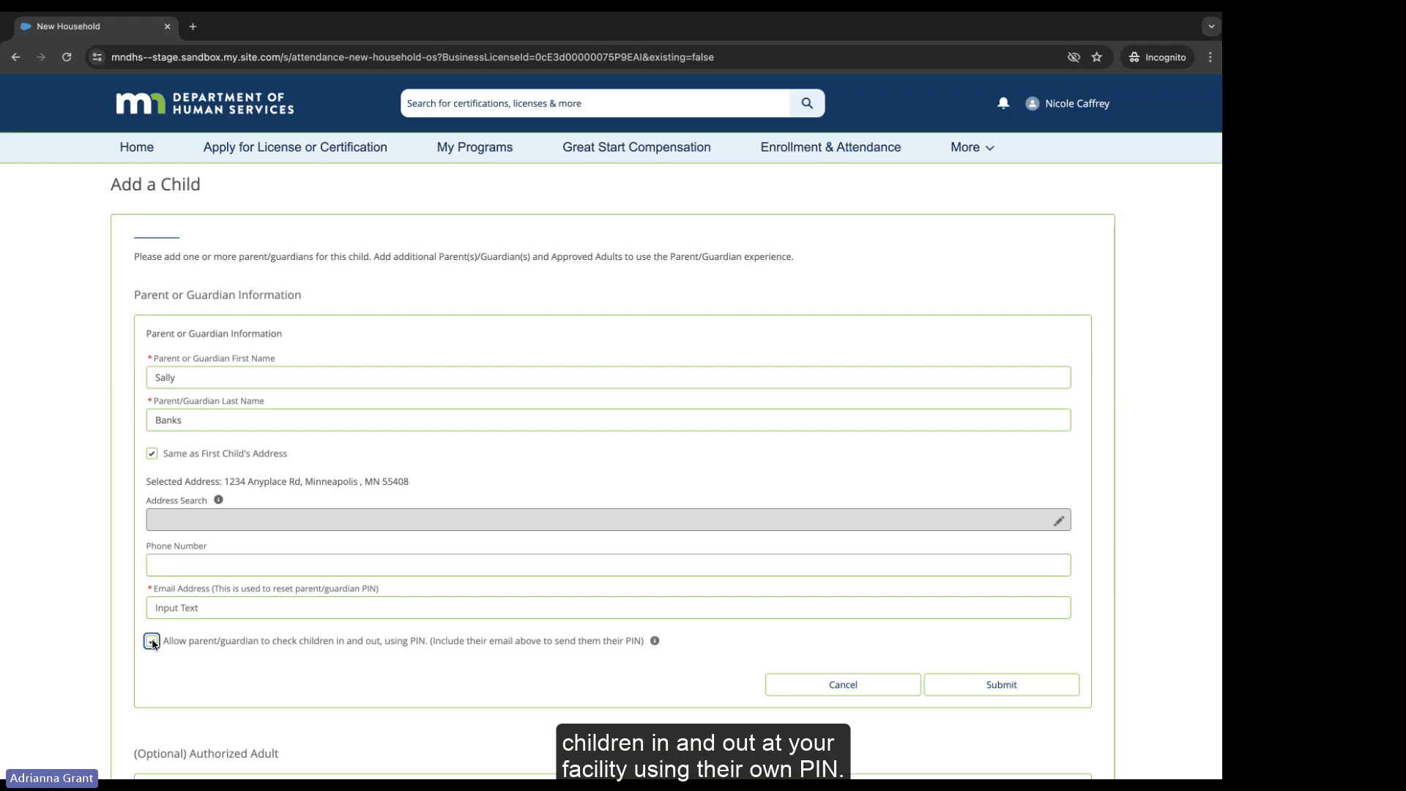
key(shift+Tab)
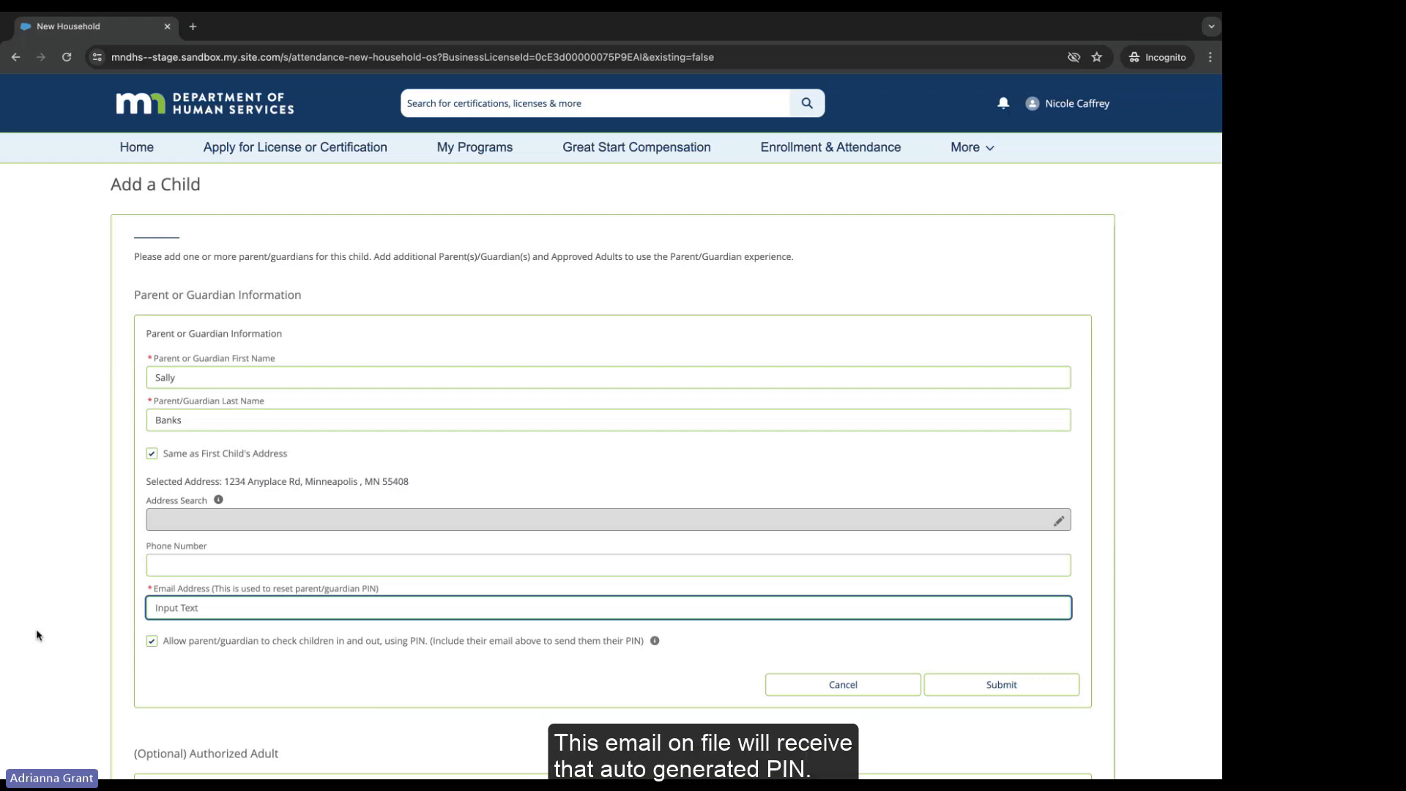
key(ctrl+v)
click(590, 687)
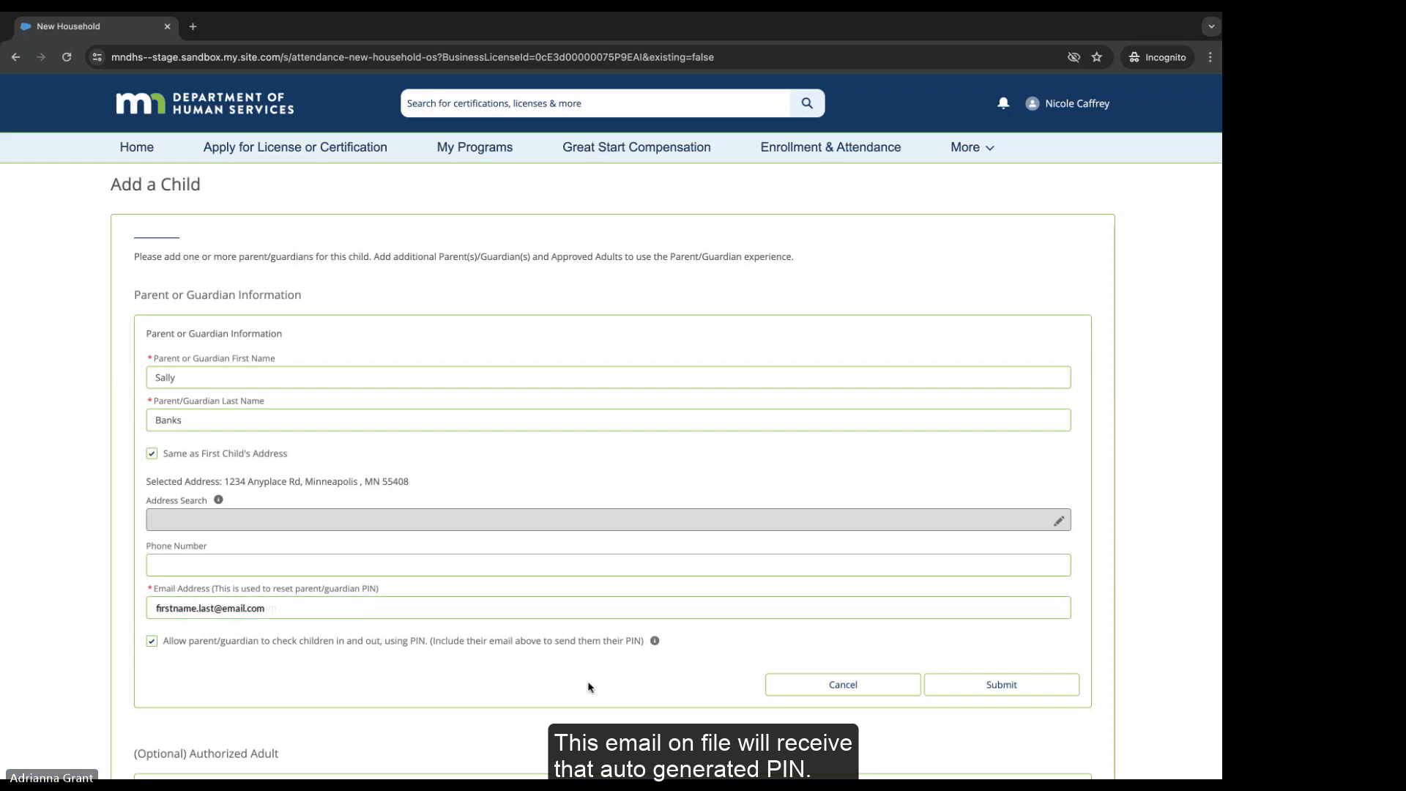
click(961, 684)
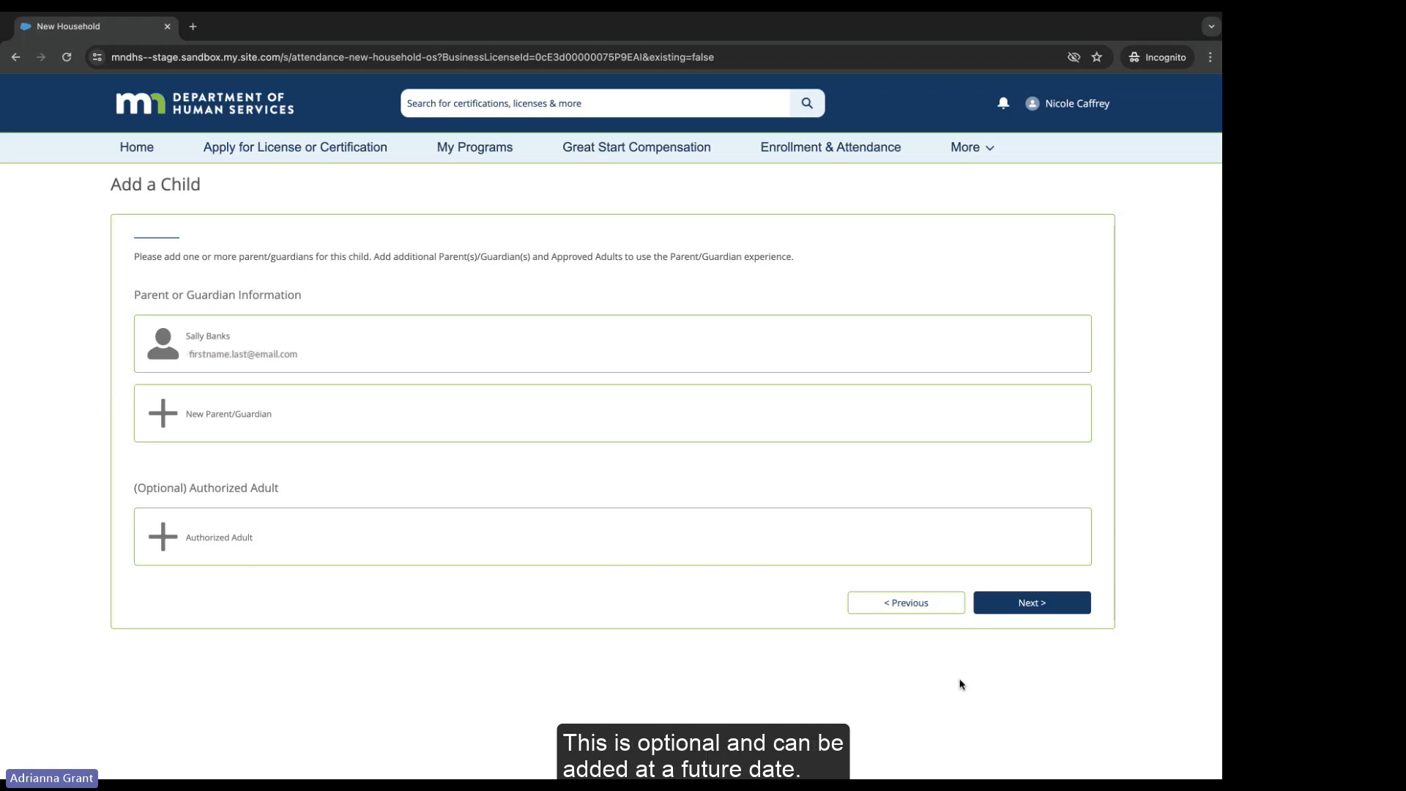
Step: Open an authorized adult form, tick the PIN option, then cancel it without saving
click(215, 540)
scroll(94, 516, down, 3)
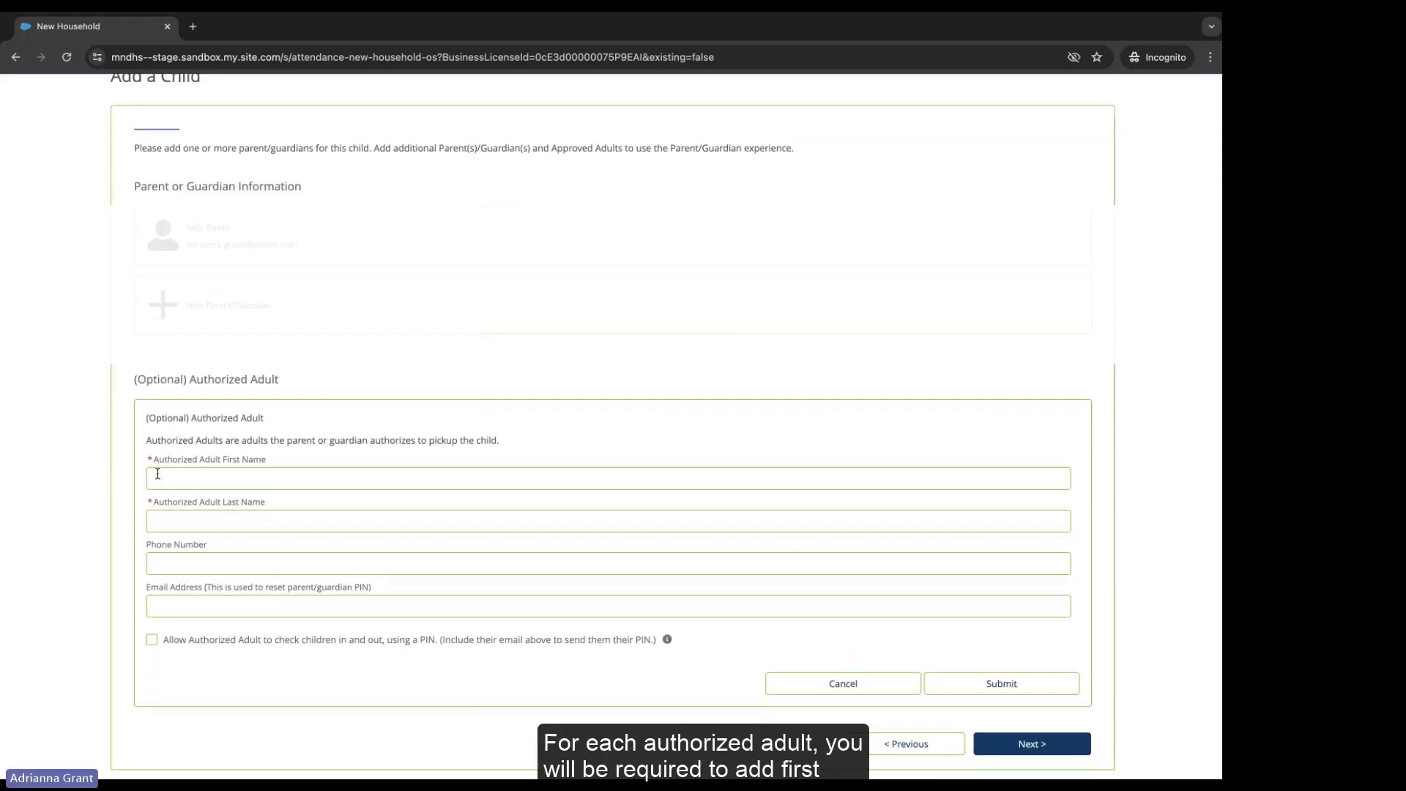
click(152, 640)
click(157, 609)
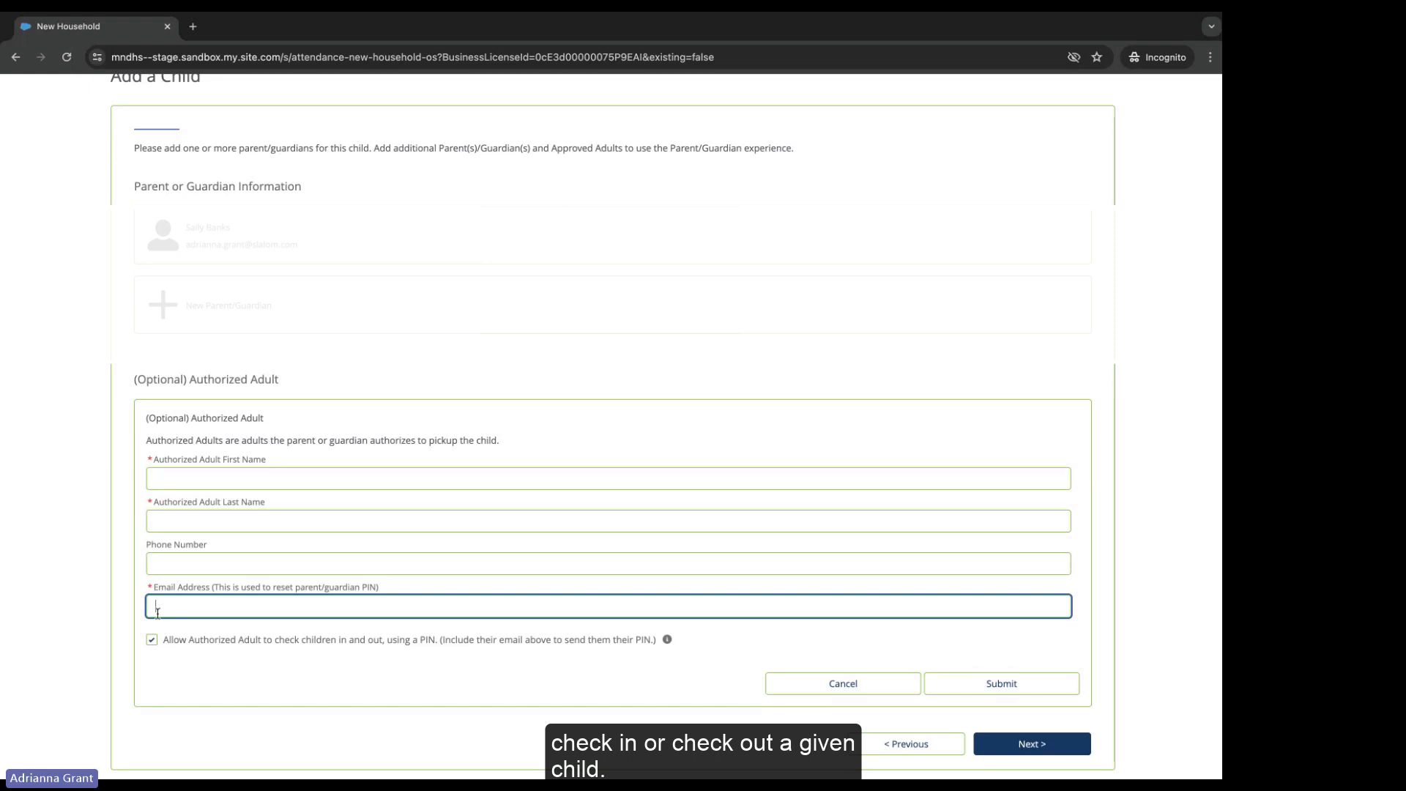
click(788, 683)
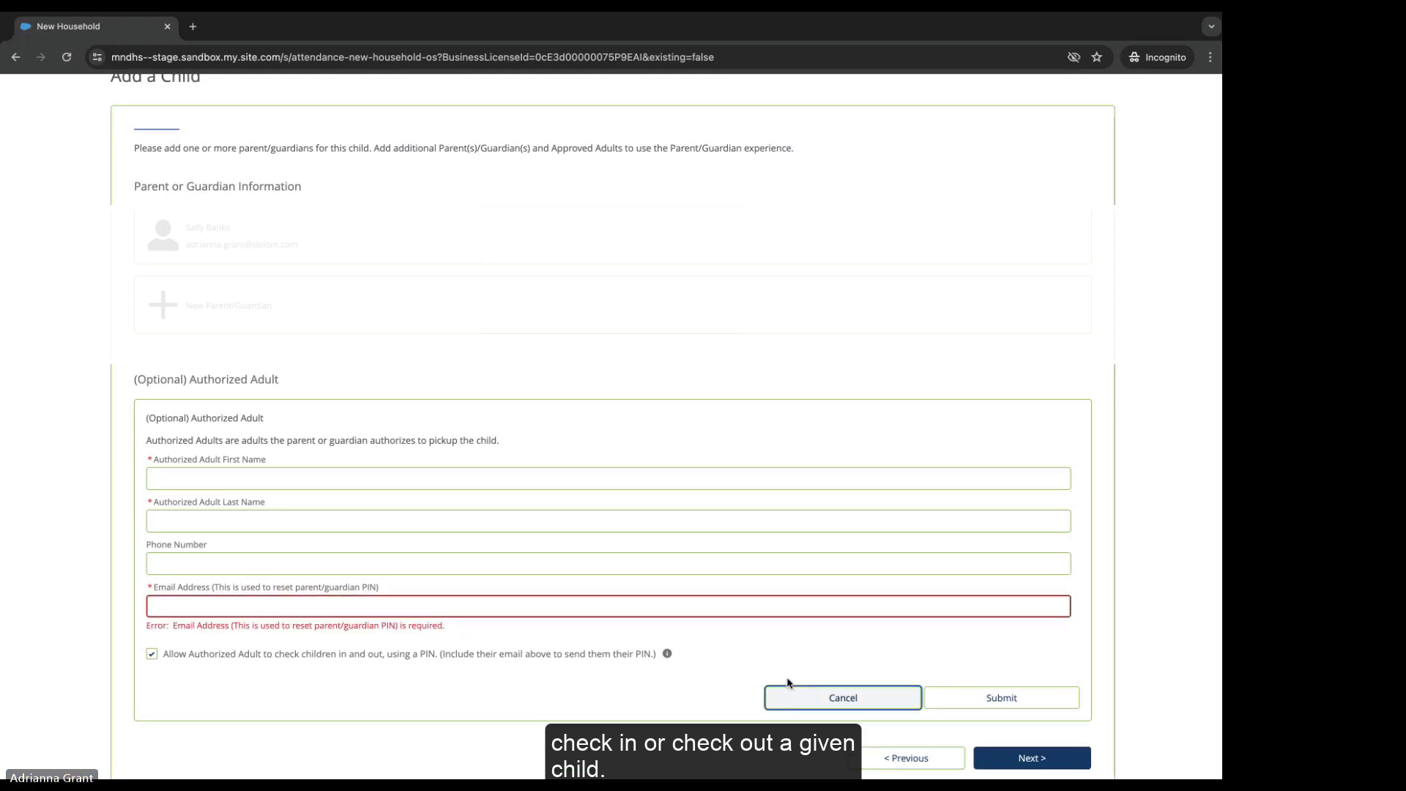
click(883, 697)
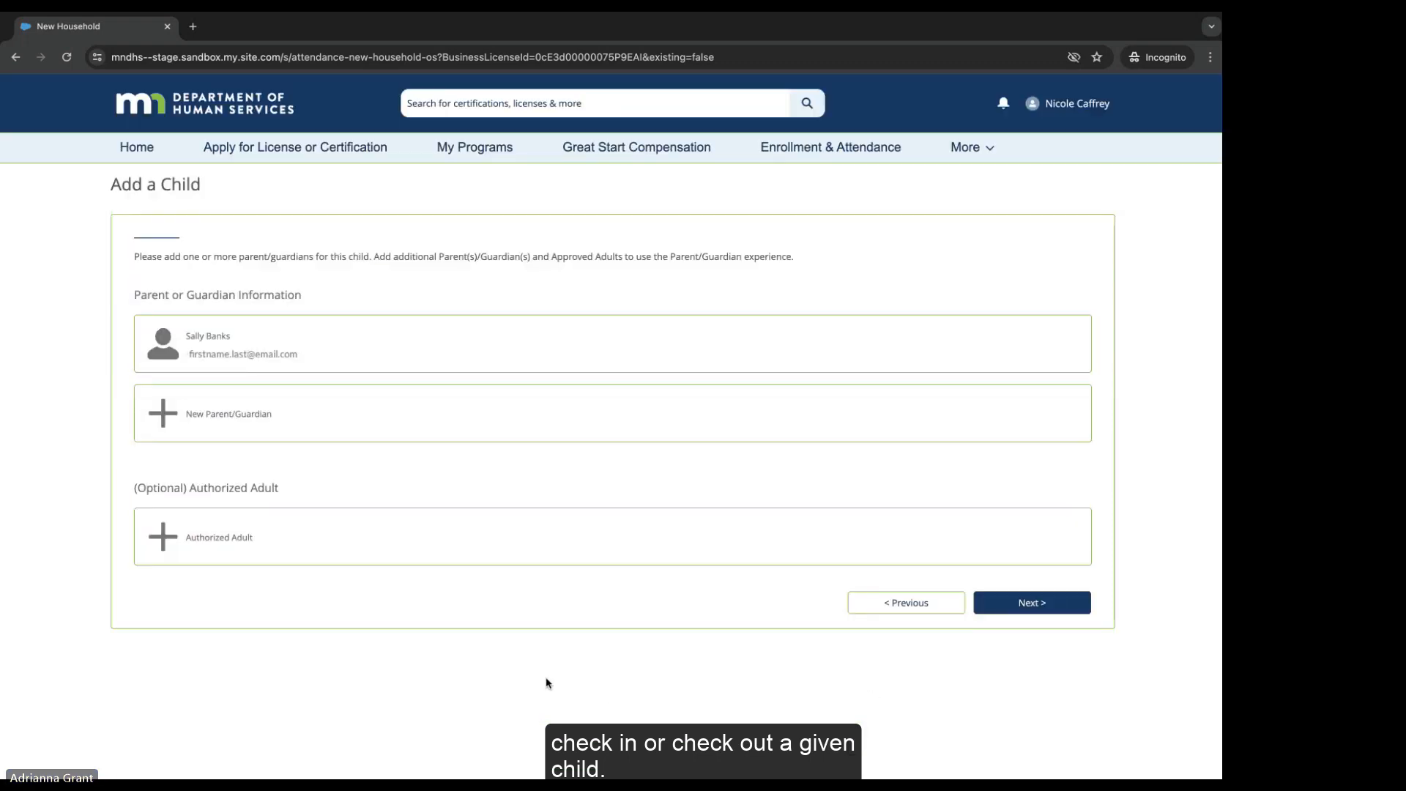
Step: Review the confirmation summary, save the enrollment, and return to Manage Enrollment
click(1017, 604)
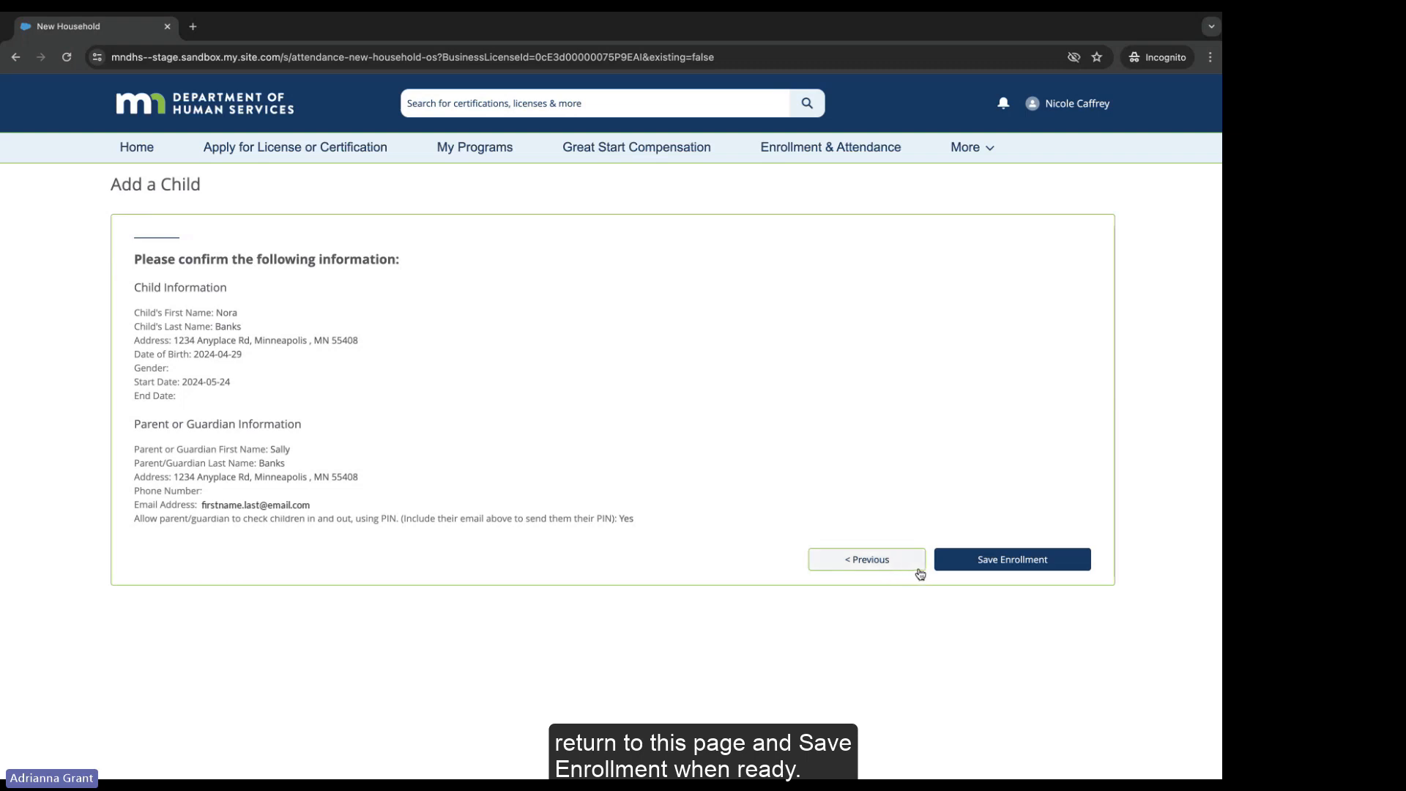
click(963, 562)
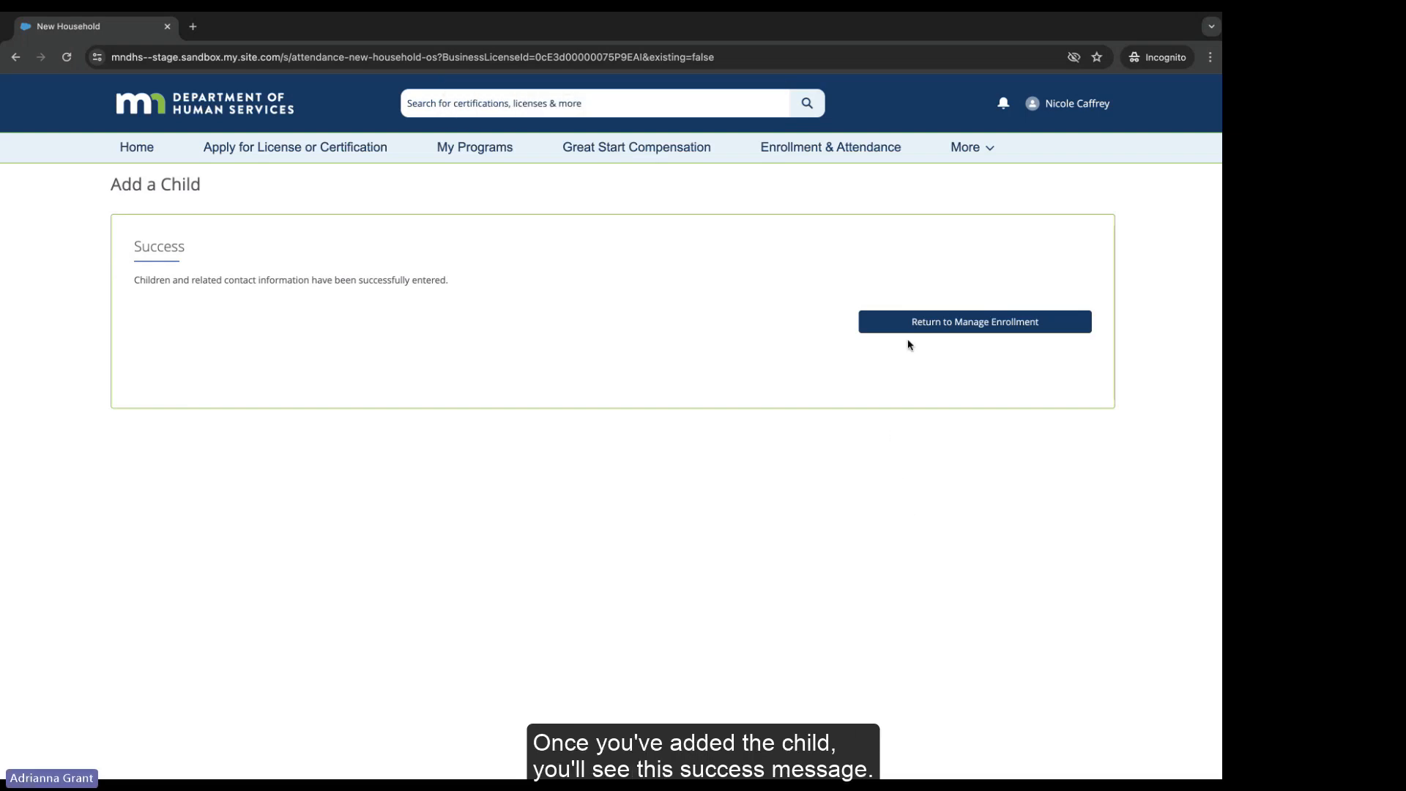
click(894, 323)
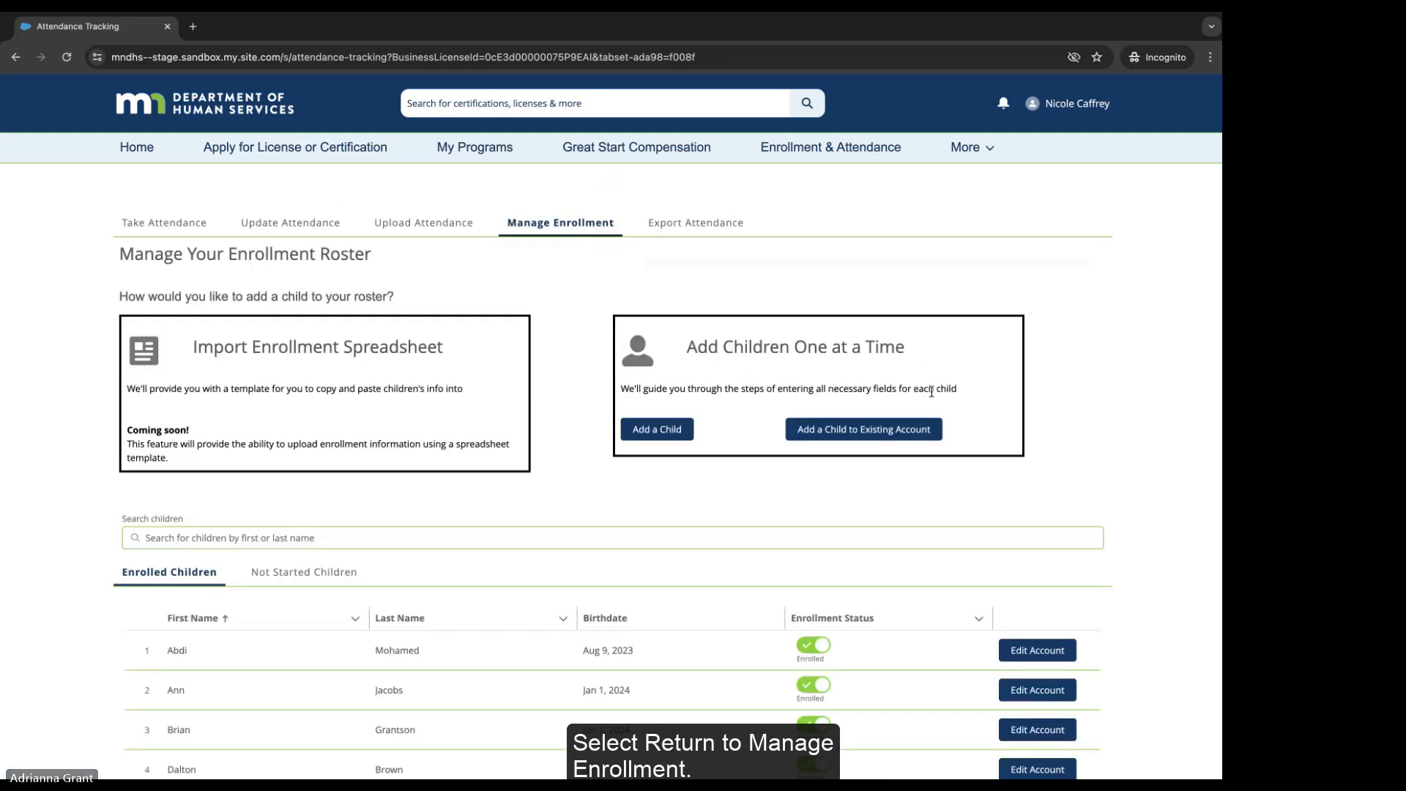
Step: Check the Not Started and Enrolled Children tabs, then reload the roster to confirm the new child
scroll(832, 401, down, 2)
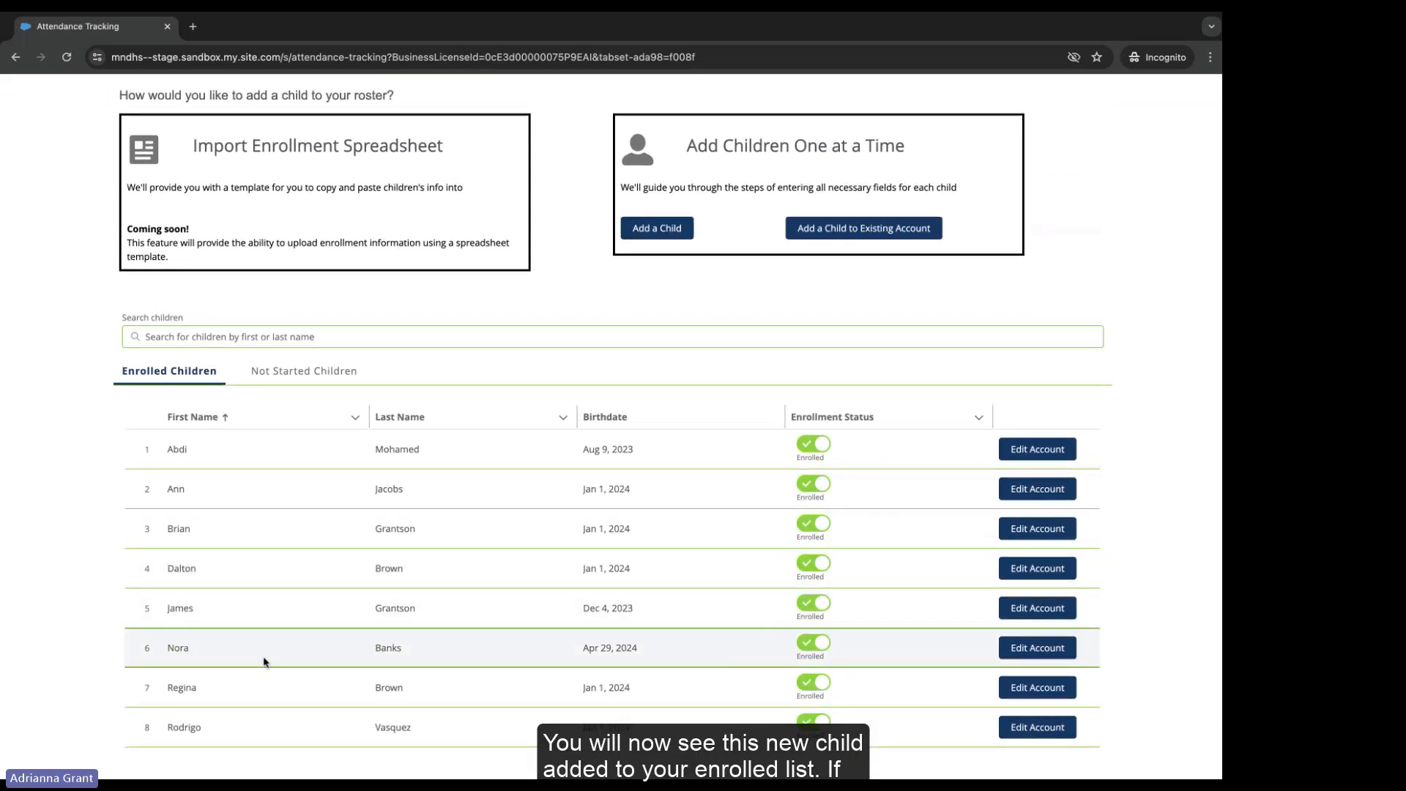
click(292, 375)
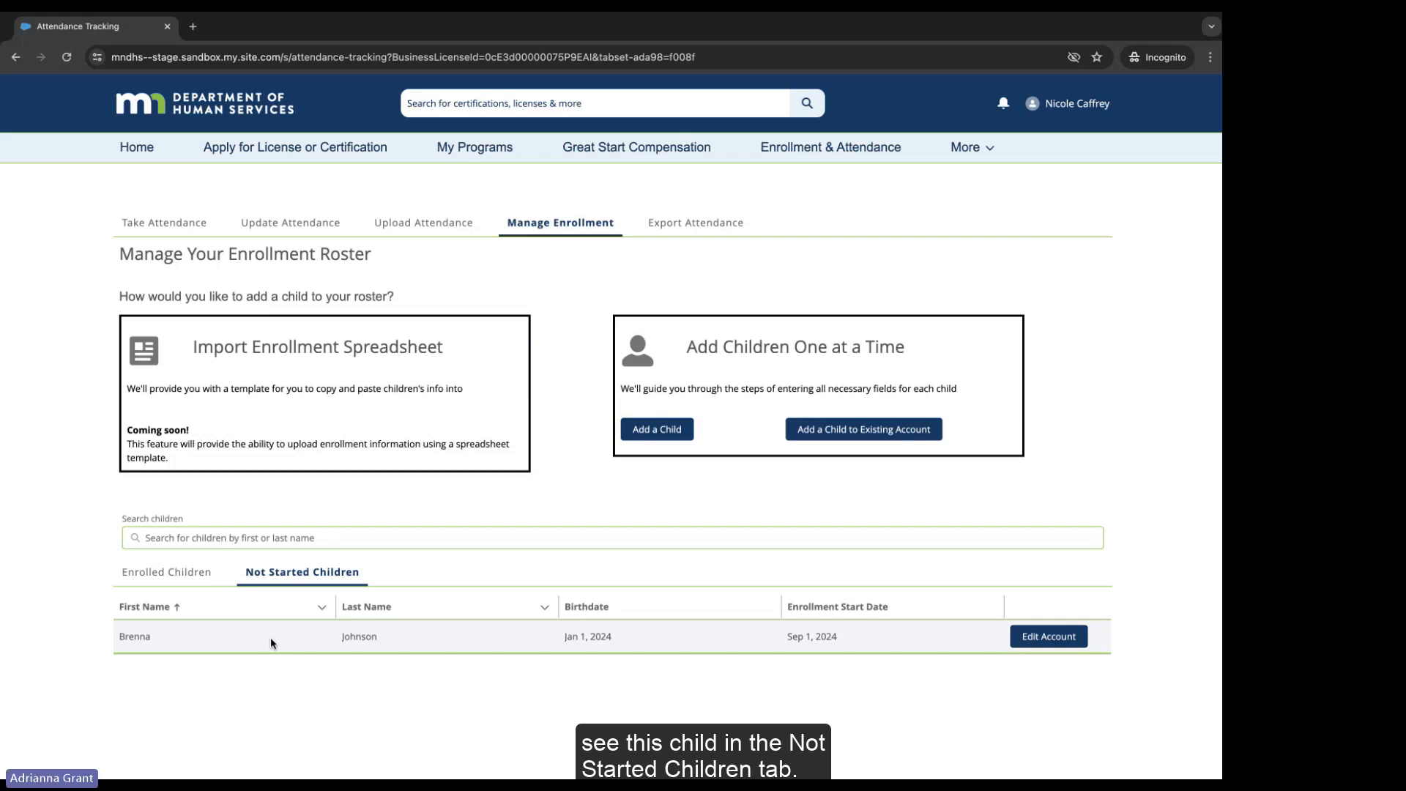
click(187, 577)
click(271, 573)
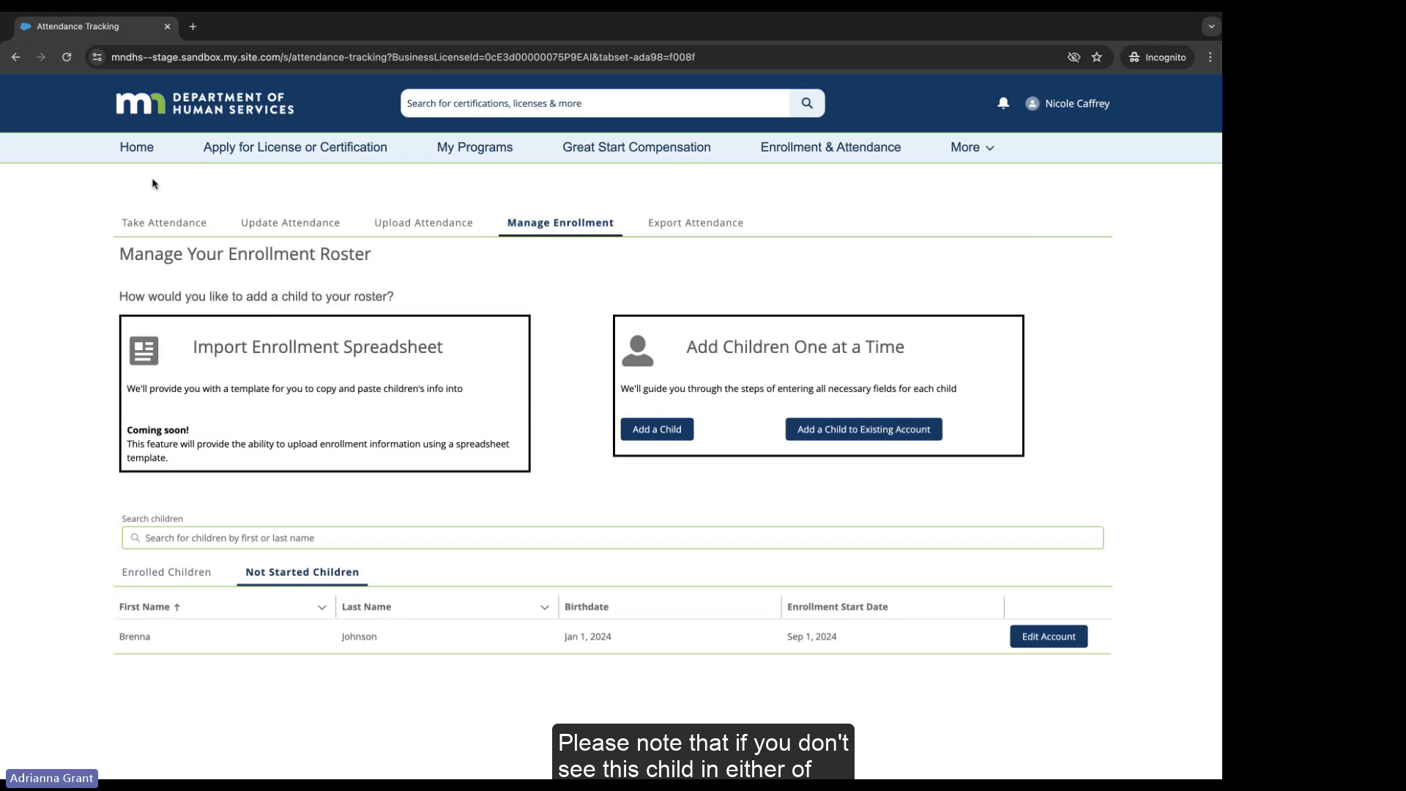
click(68, 58)
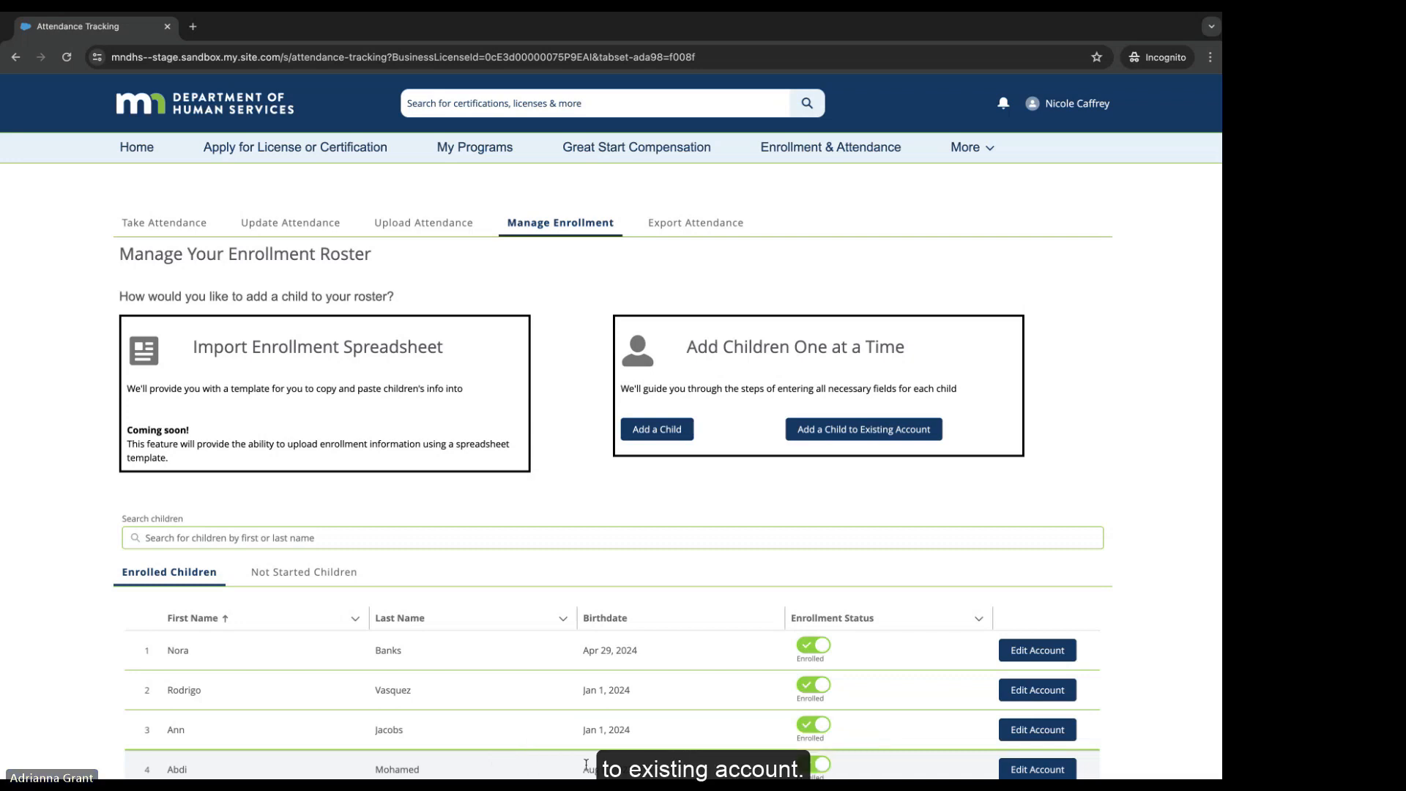
Step: Under Add a Child to Existing Account, search by the first child's name and open that household's enrollment
click(850, 430)
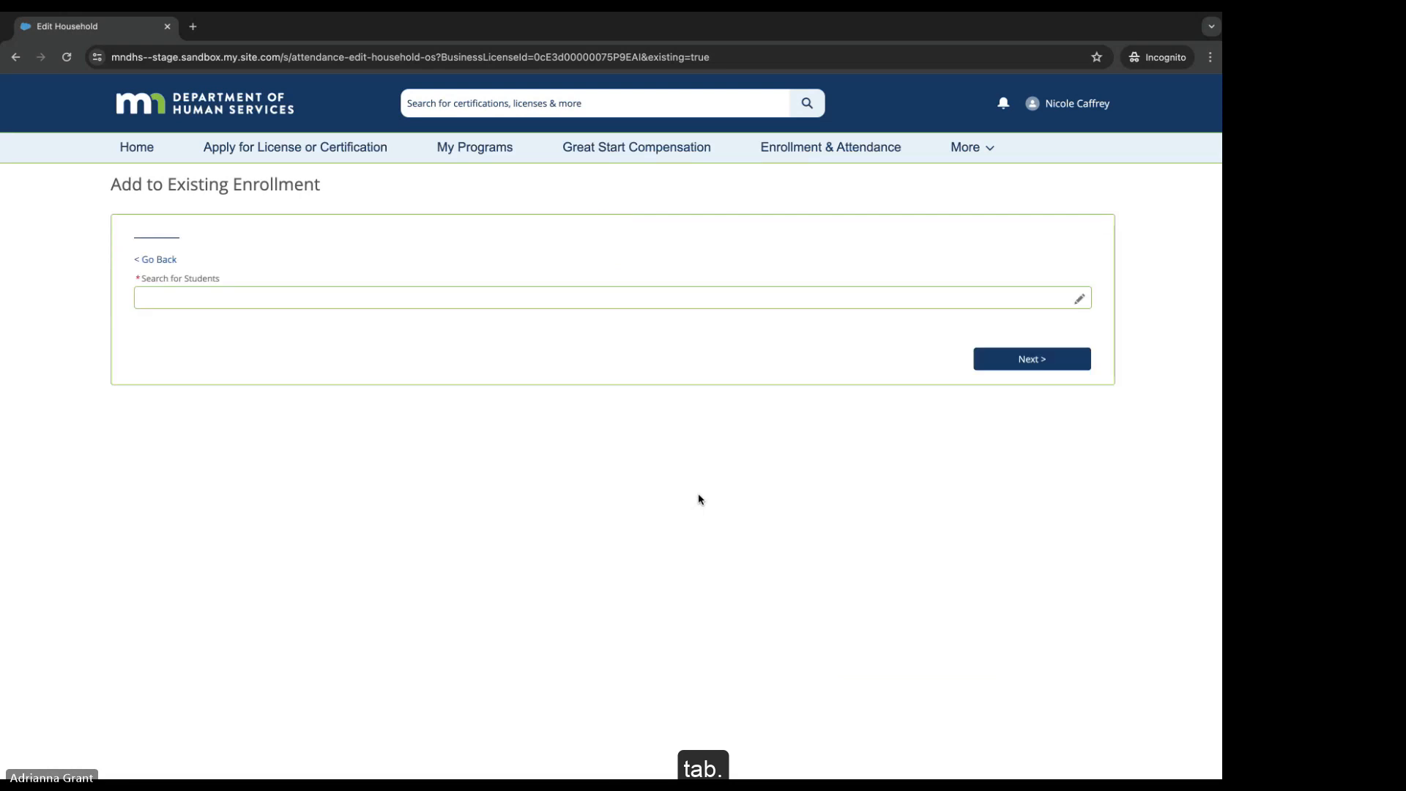
click(186, 301)
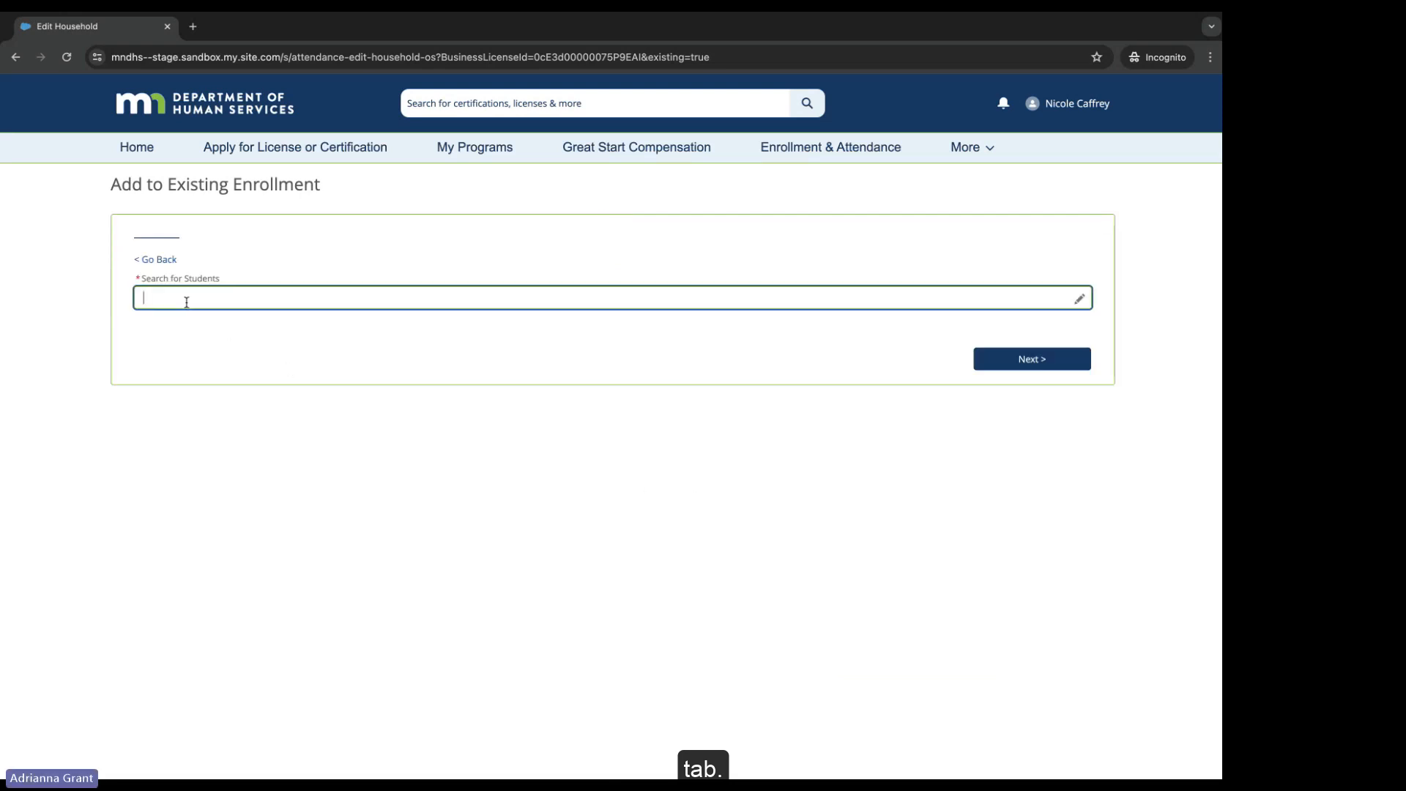
text(nora)
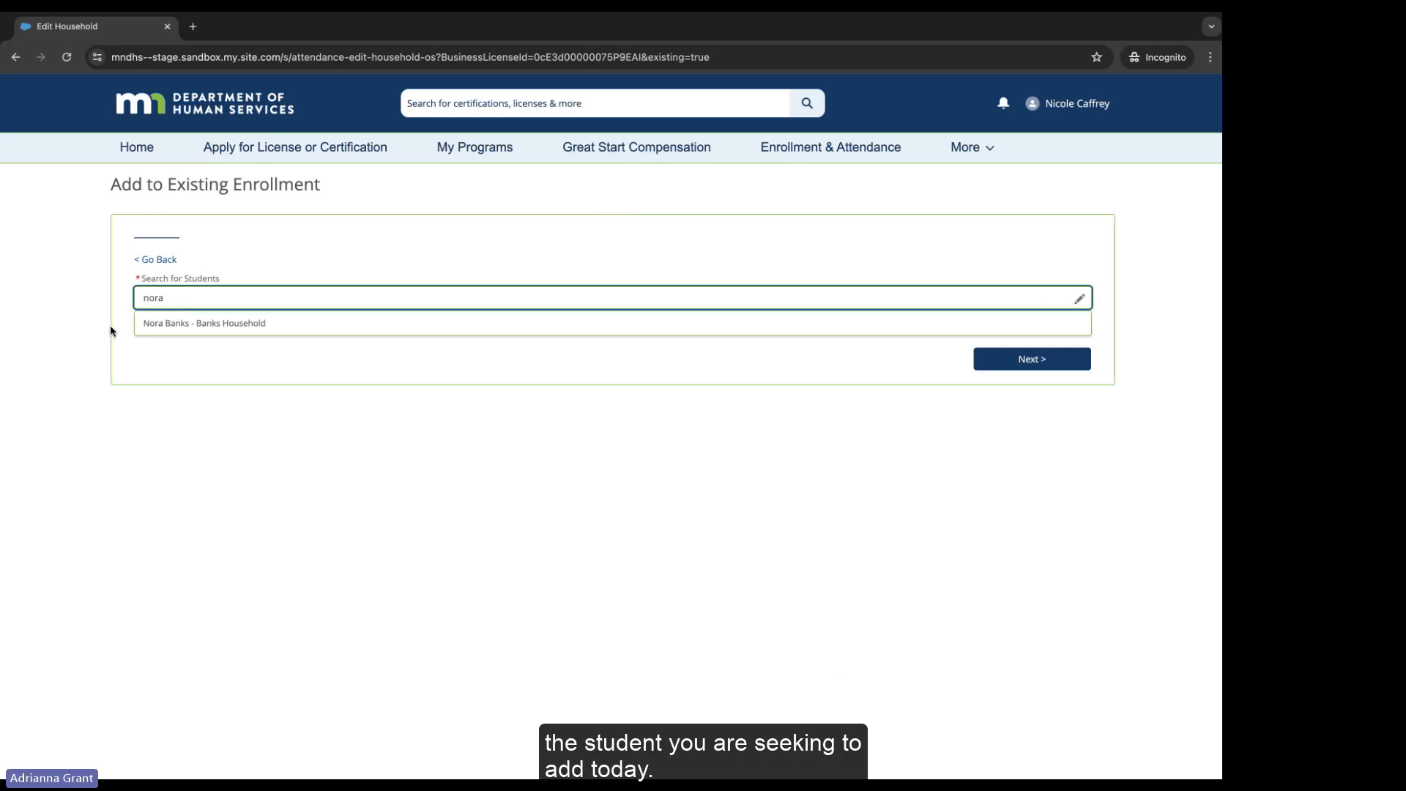
click(163, 325)
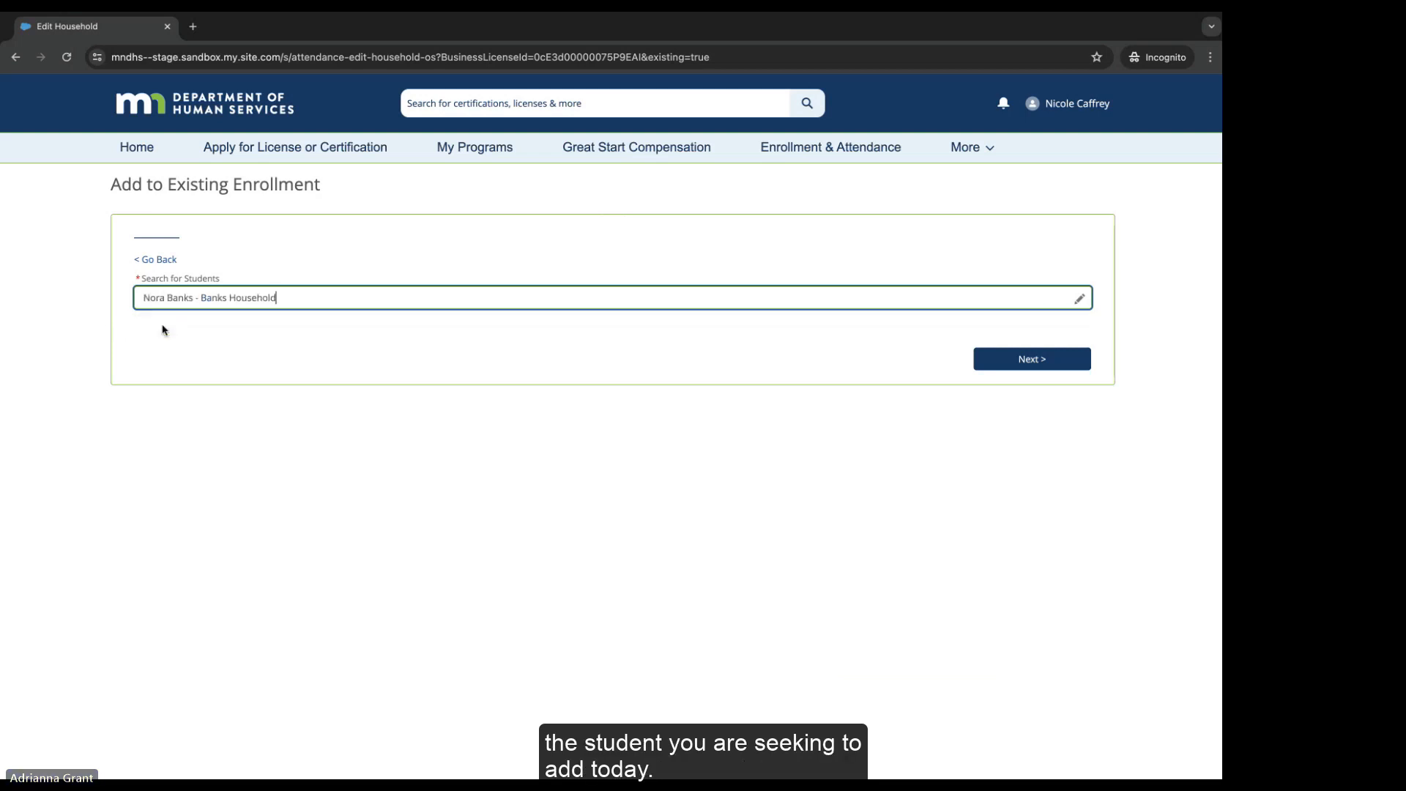
click(1021, 364)
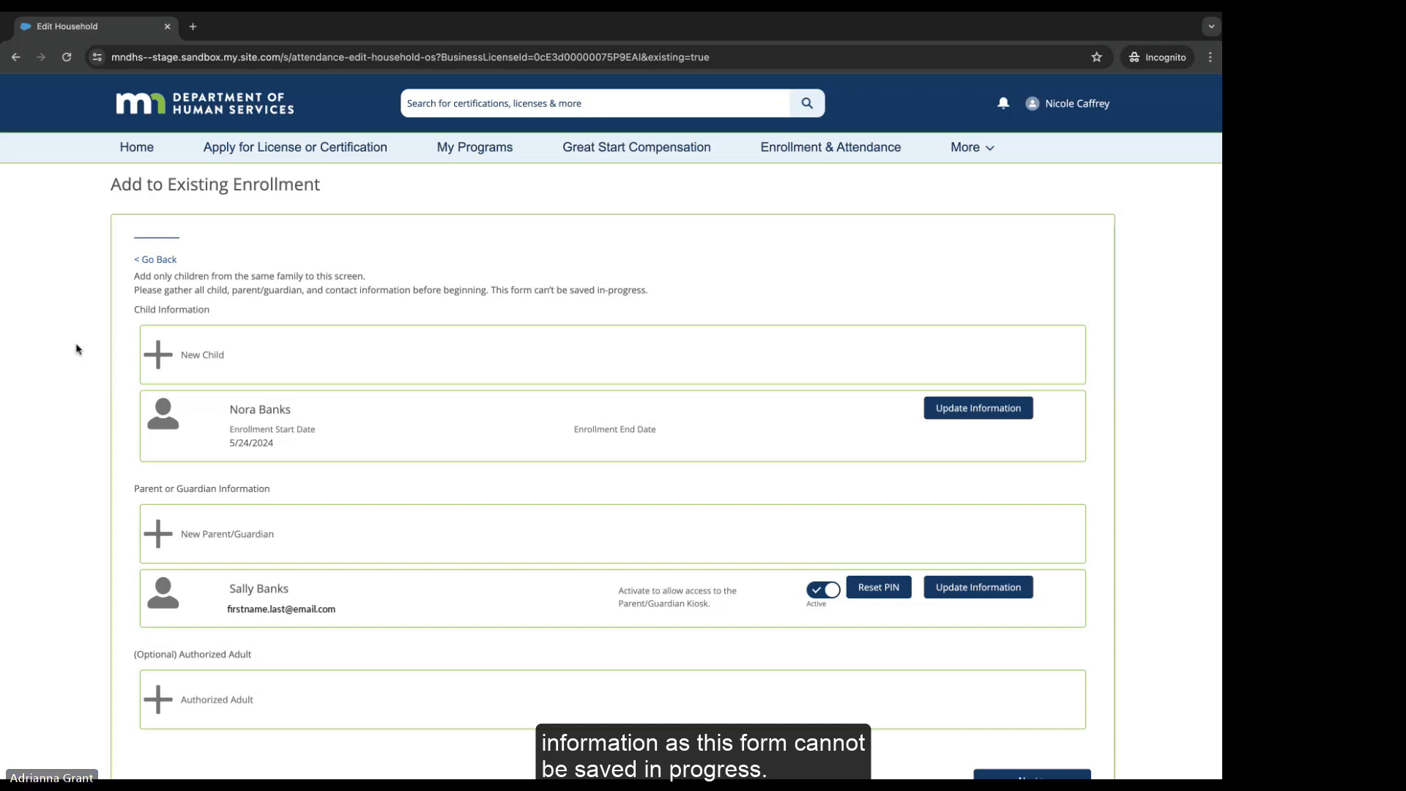
Step: Start a new child entry and enter the sibling's first and last name
click(159, 359)
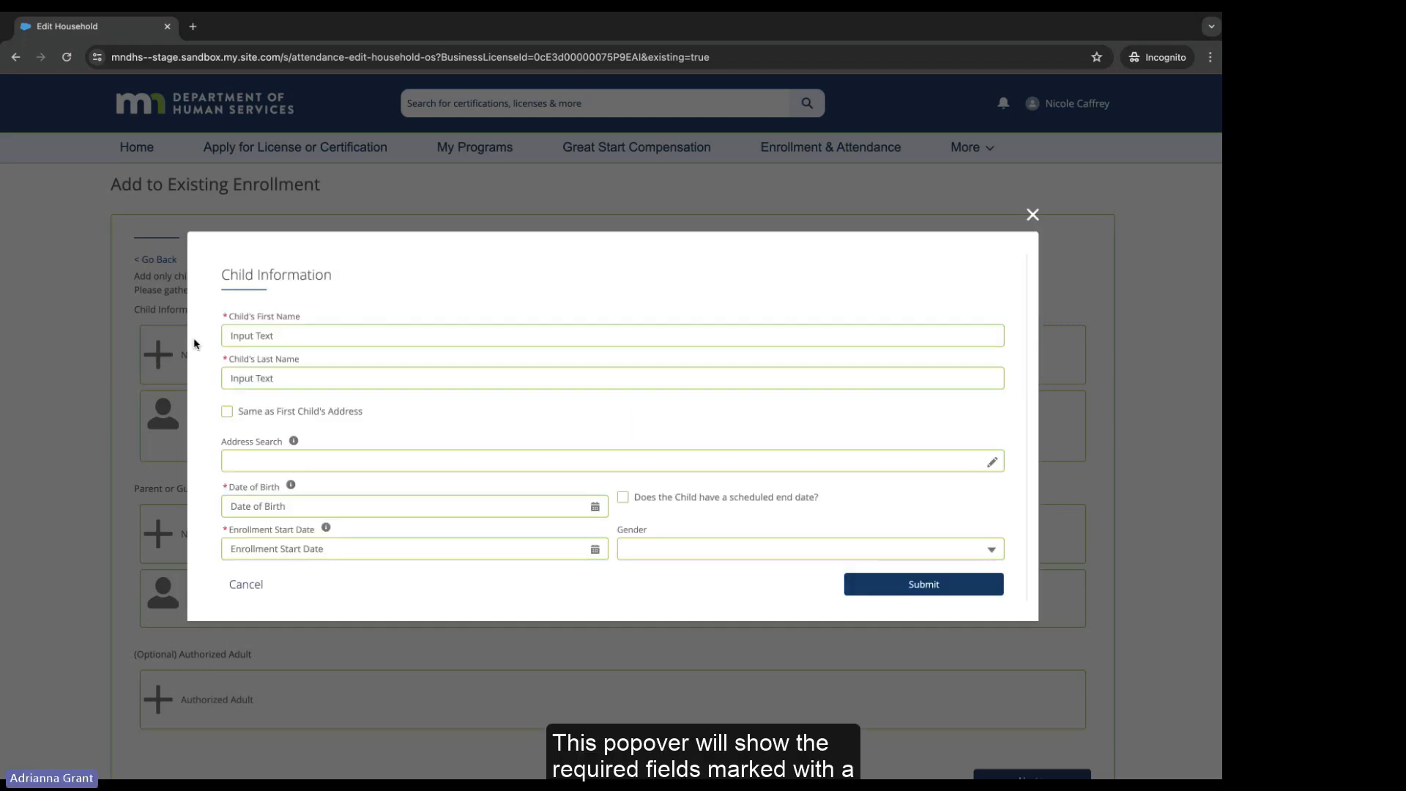
click(240, 335)
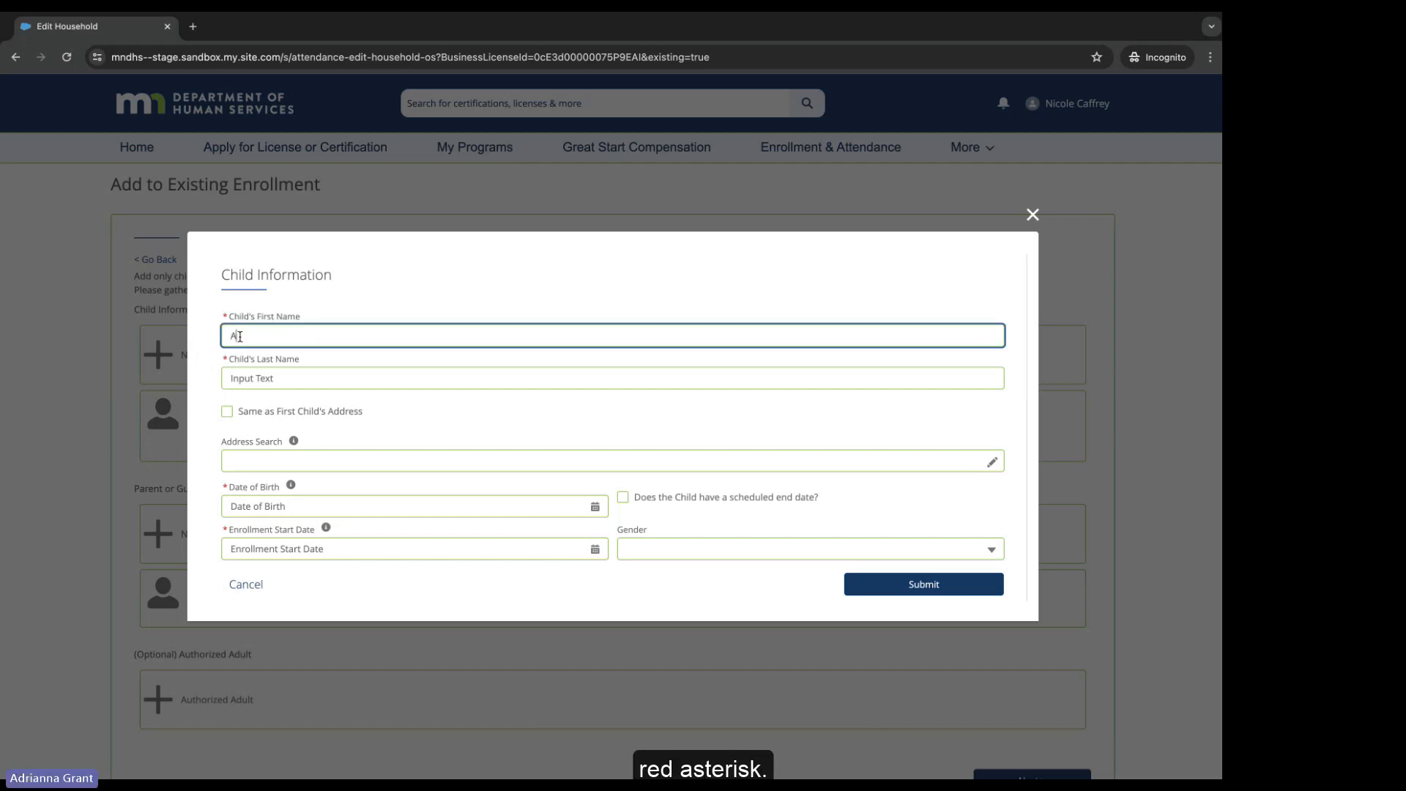
key(Tab)
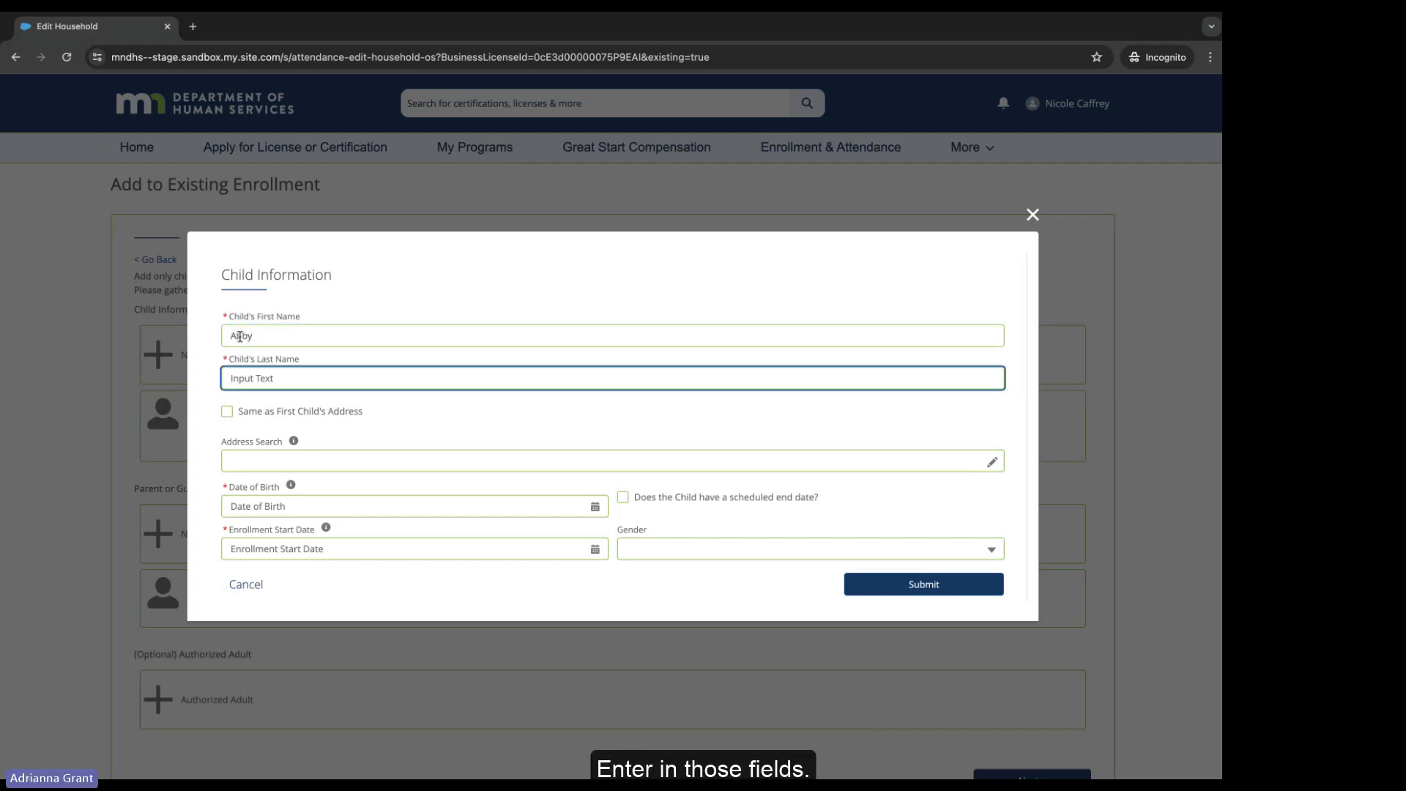
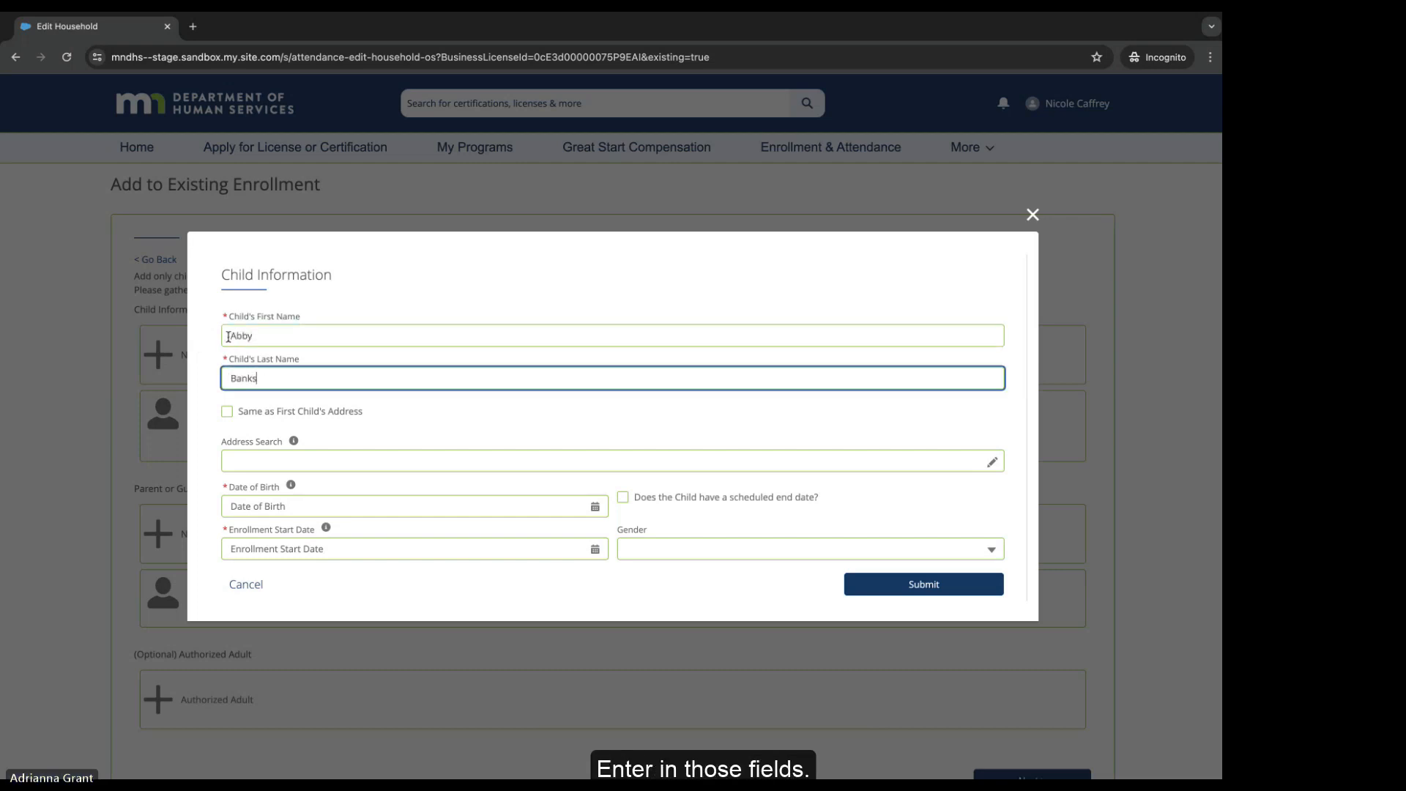
click(203, 360)
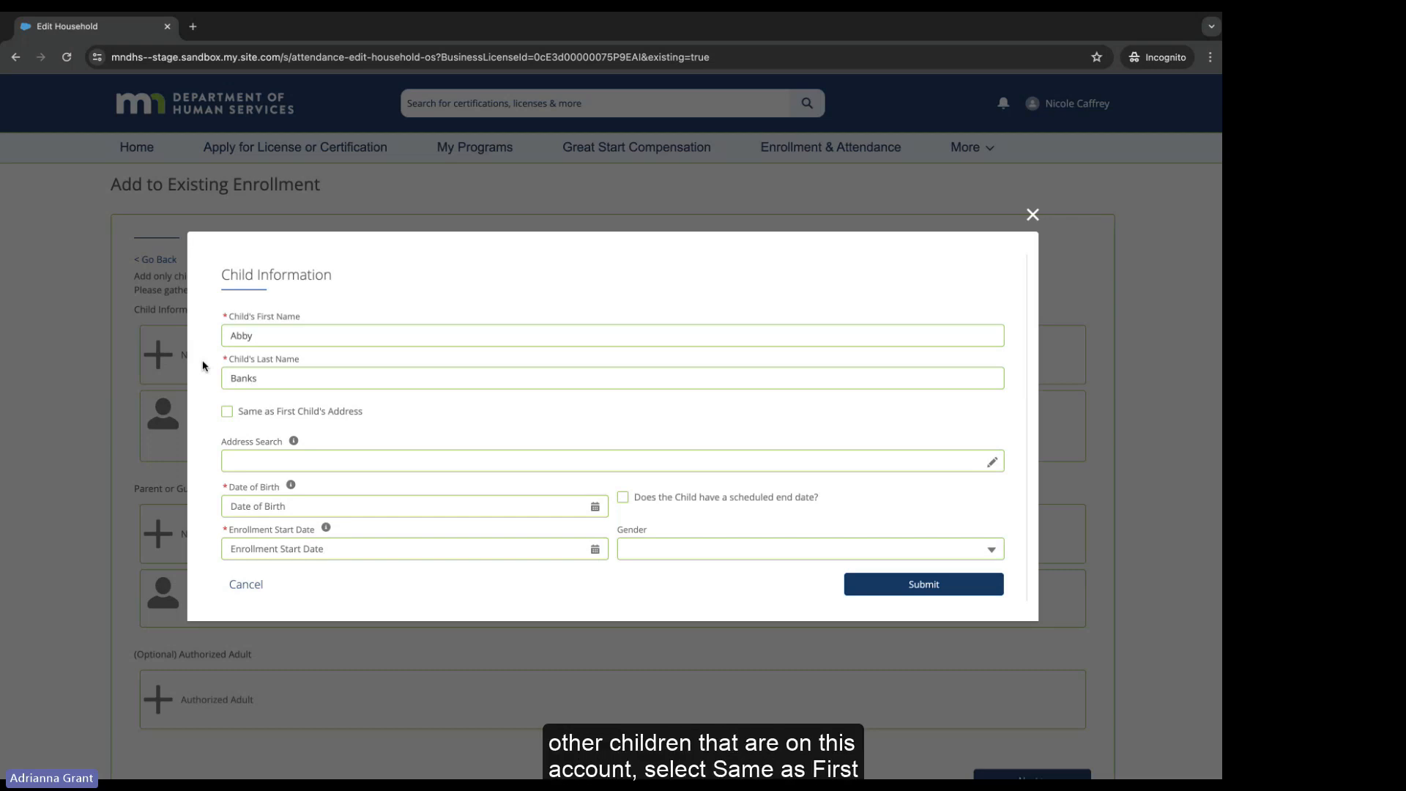
Step: Reuse the first child's address, with birth date 04-01-2024 and enrollment start May 23, 2024
click(227, 411)
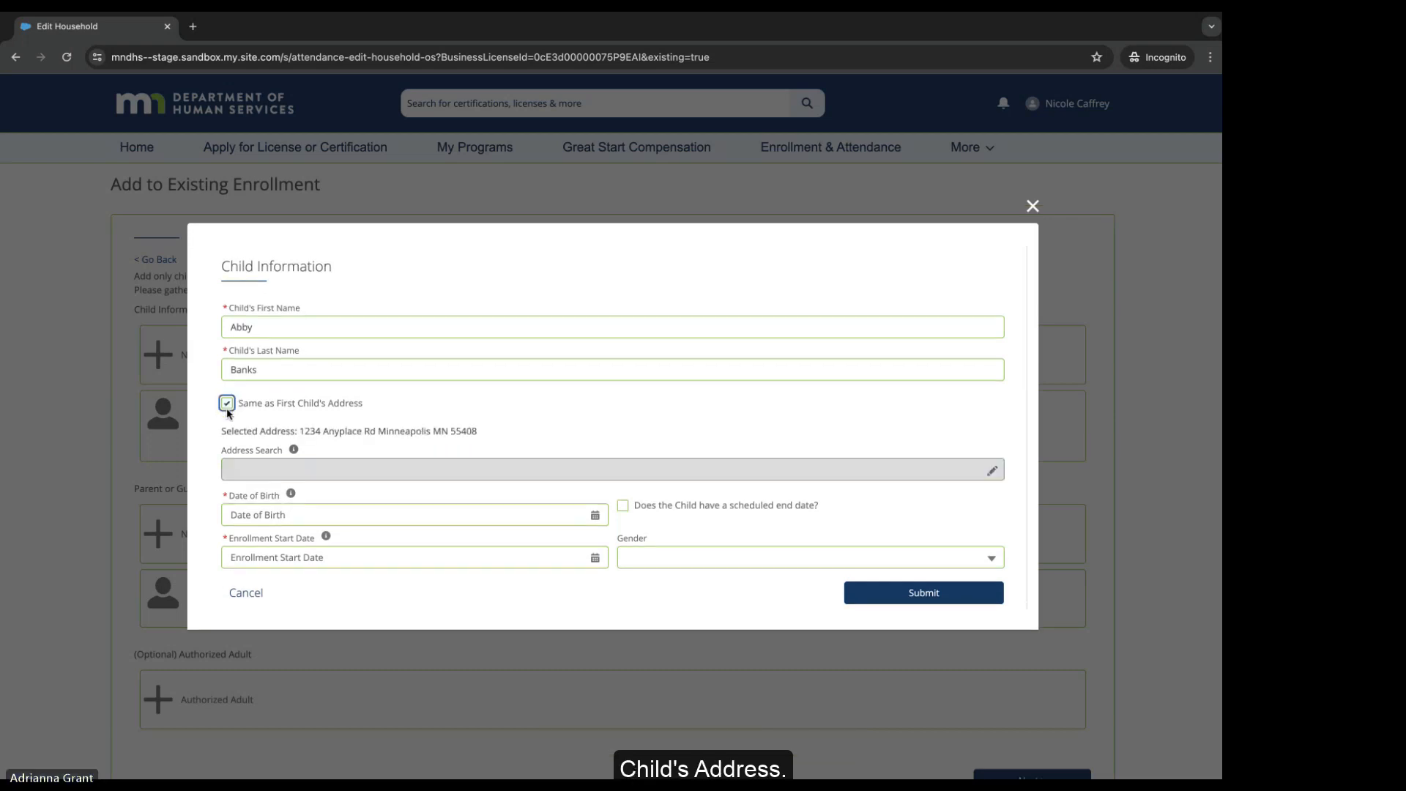
click(237, 512)
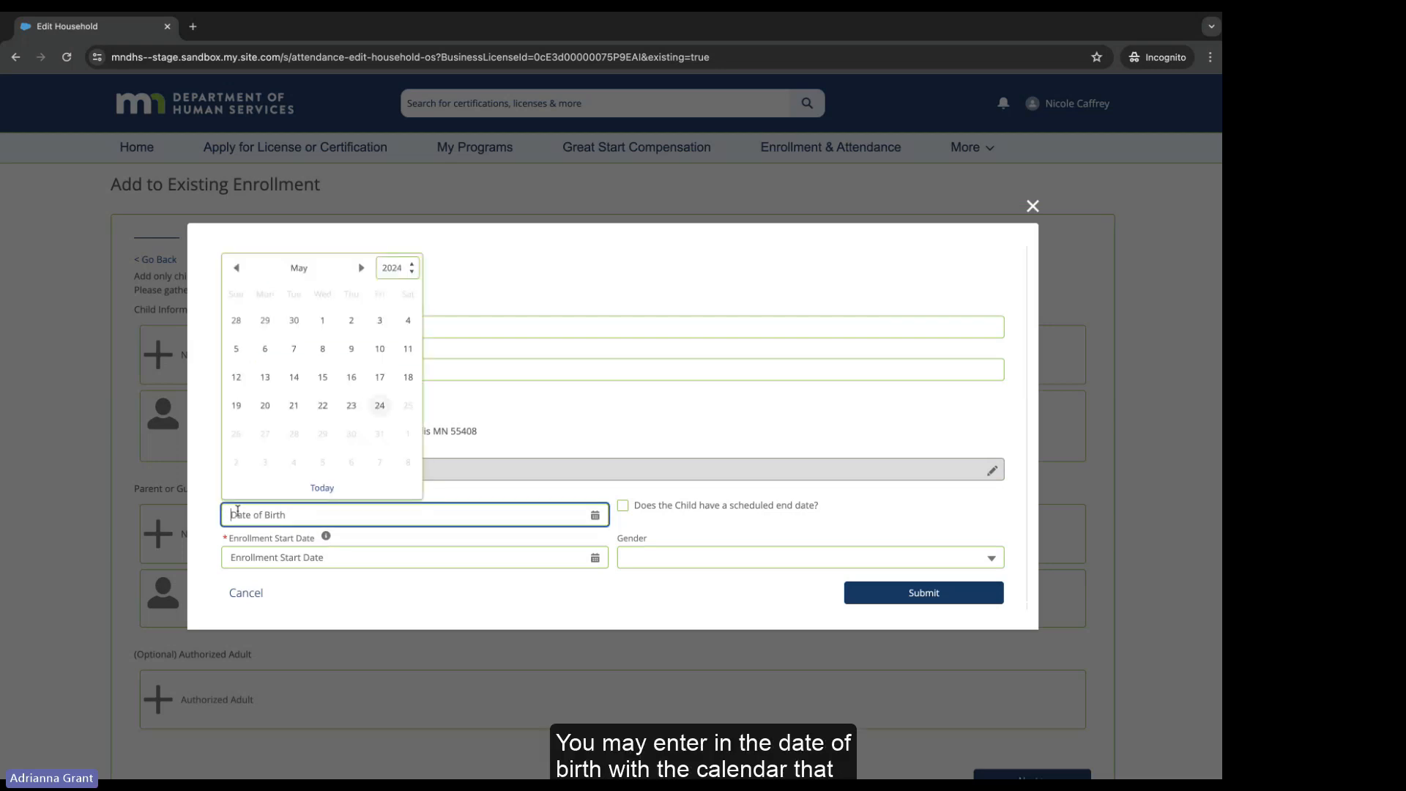
text(04)
text(/)
text(01)
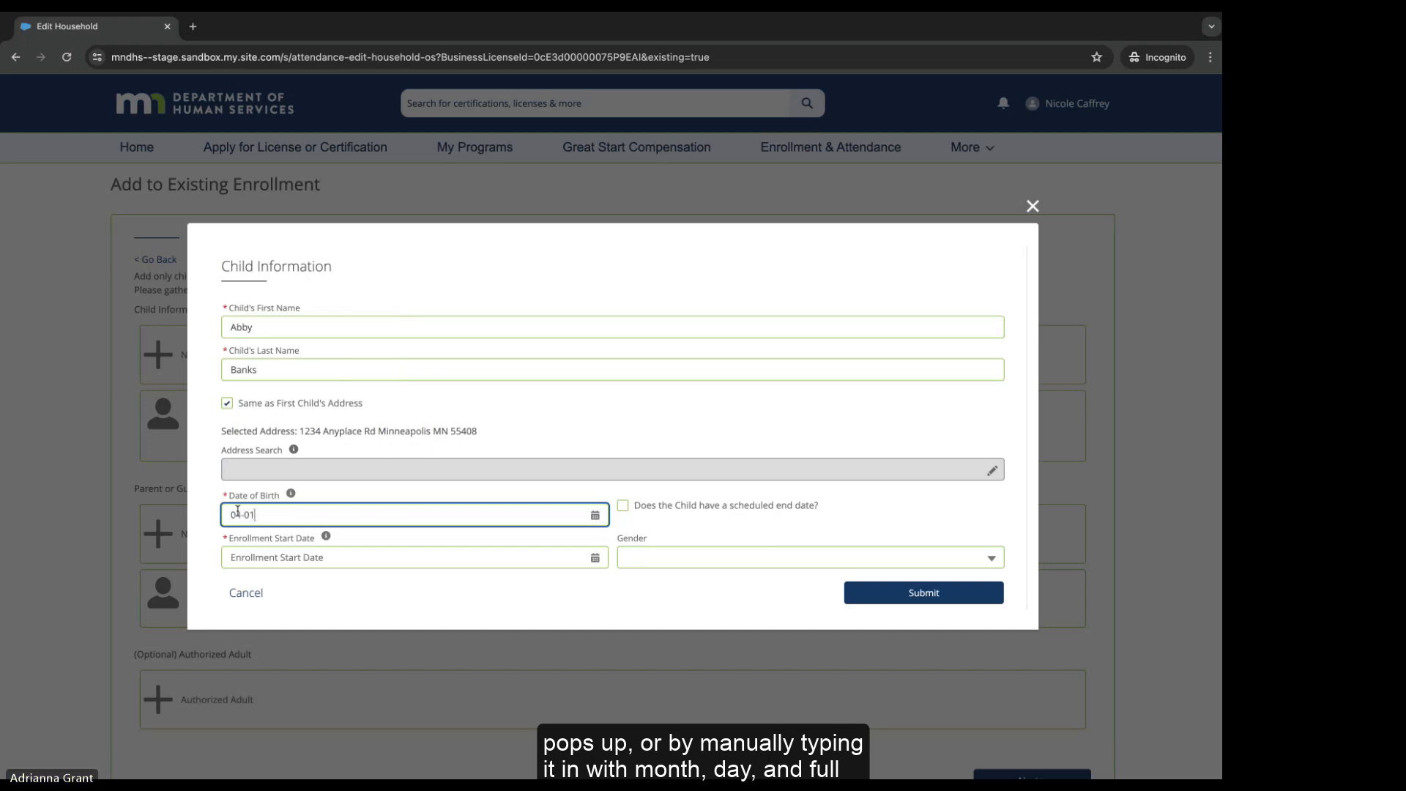
text(-2024)
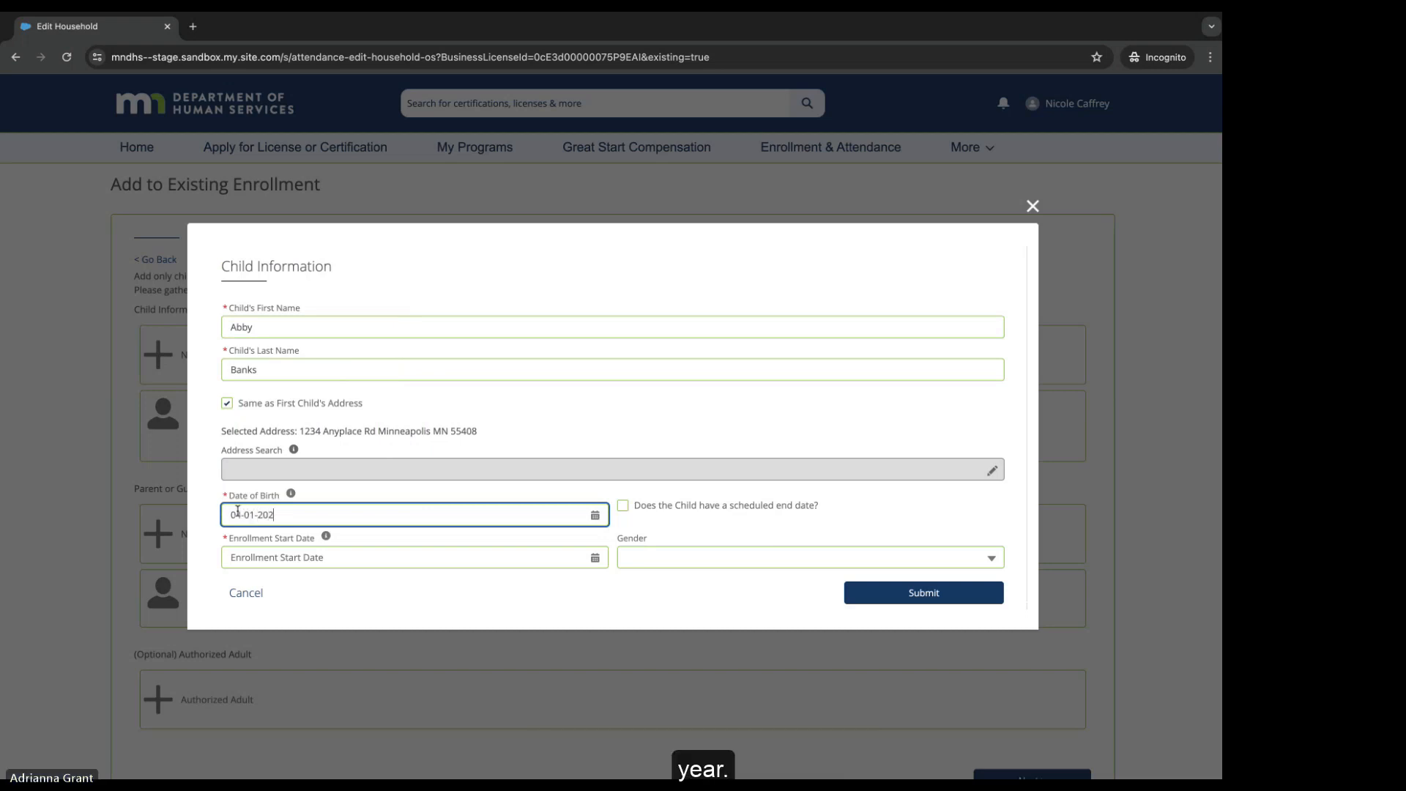
click(231, 558)
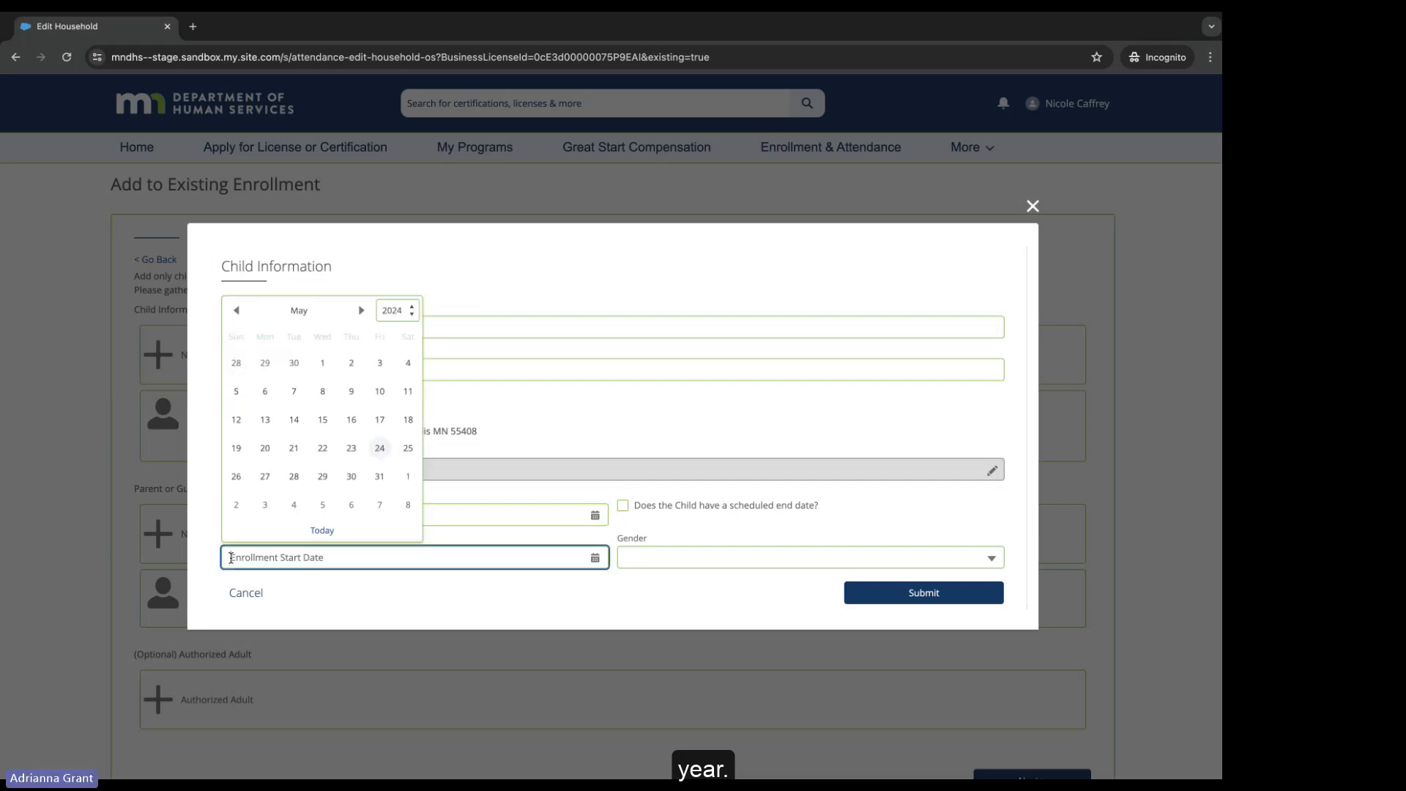
click(351, 448)
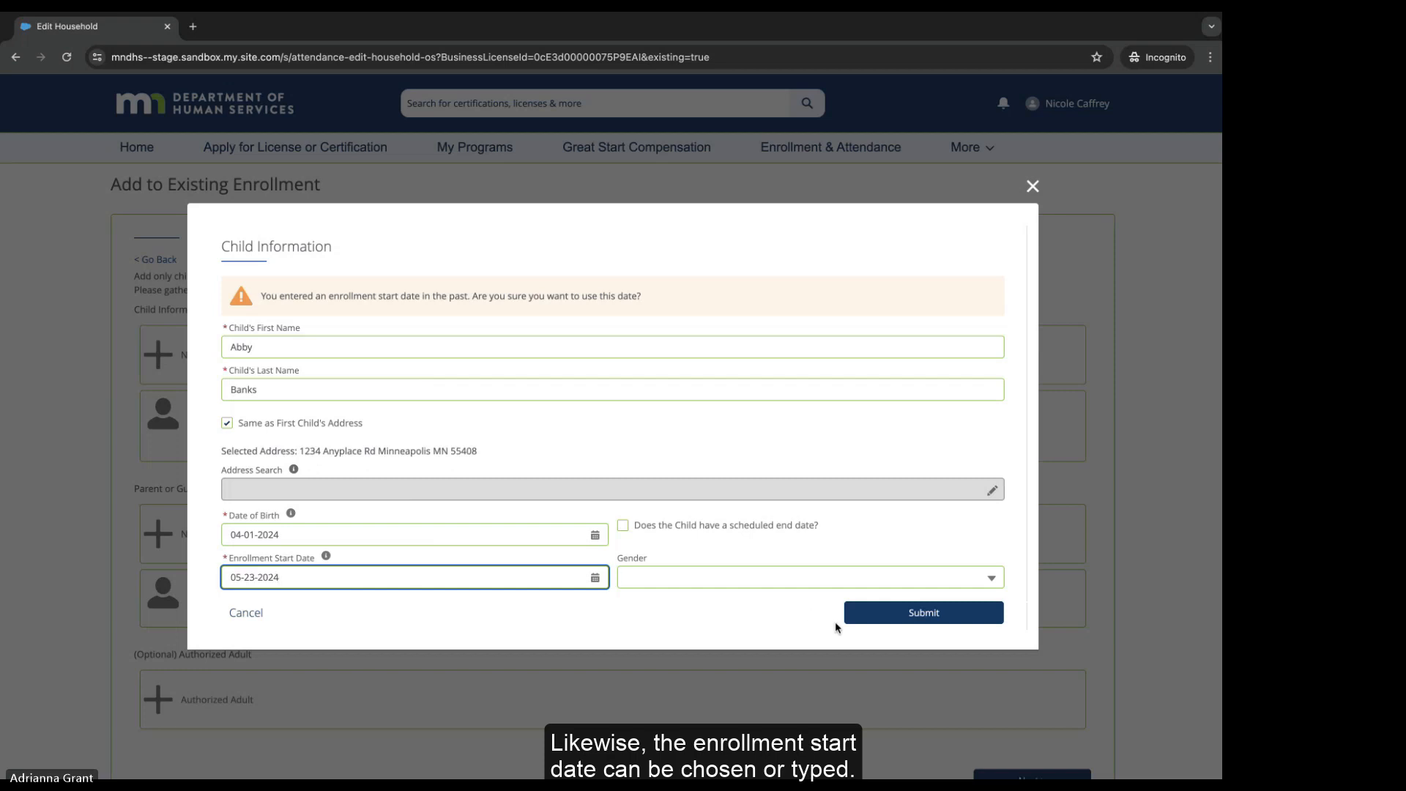
Step: Submit the new child and check that its card shows enrollment start 5/23/2024
click(875, 615)
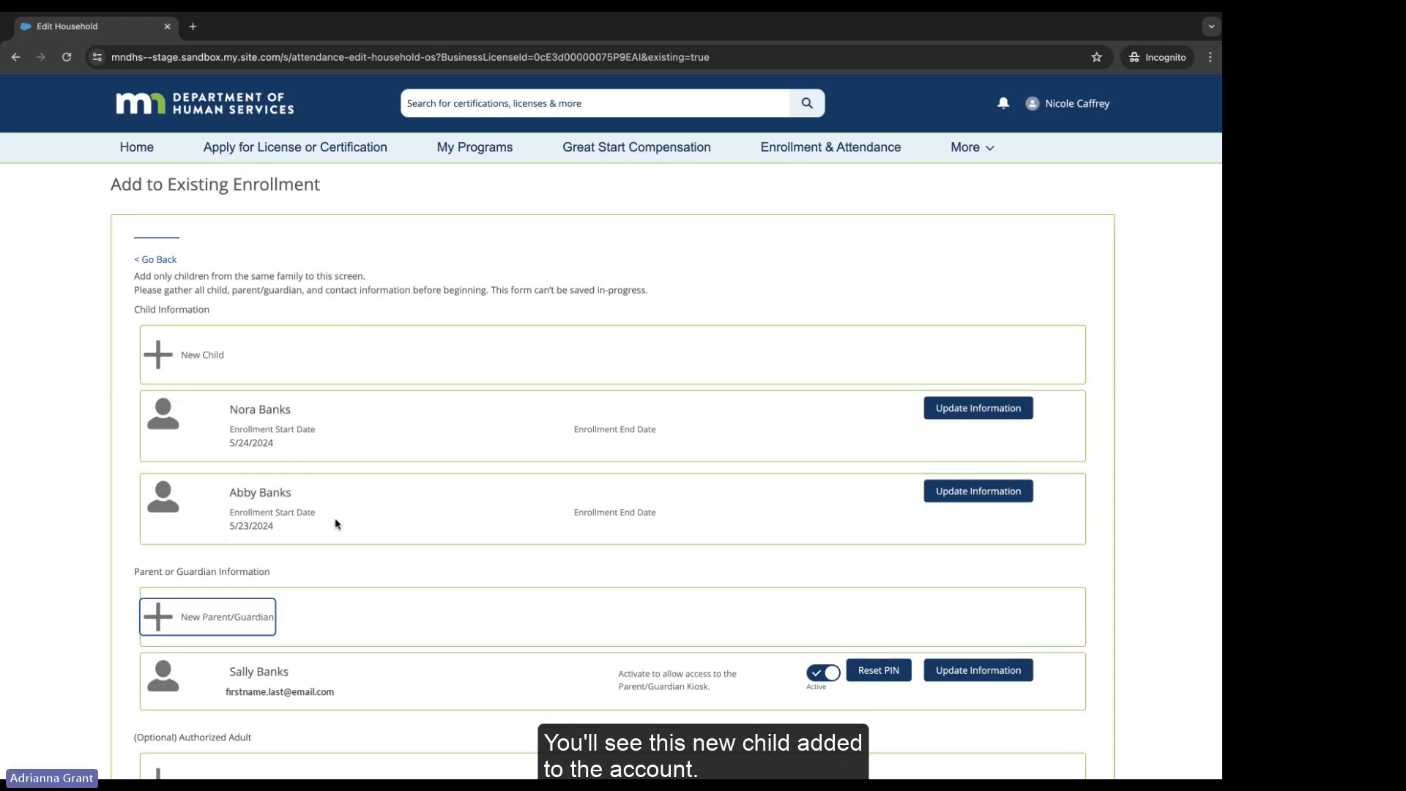
scroll(337, 523, down, 3)
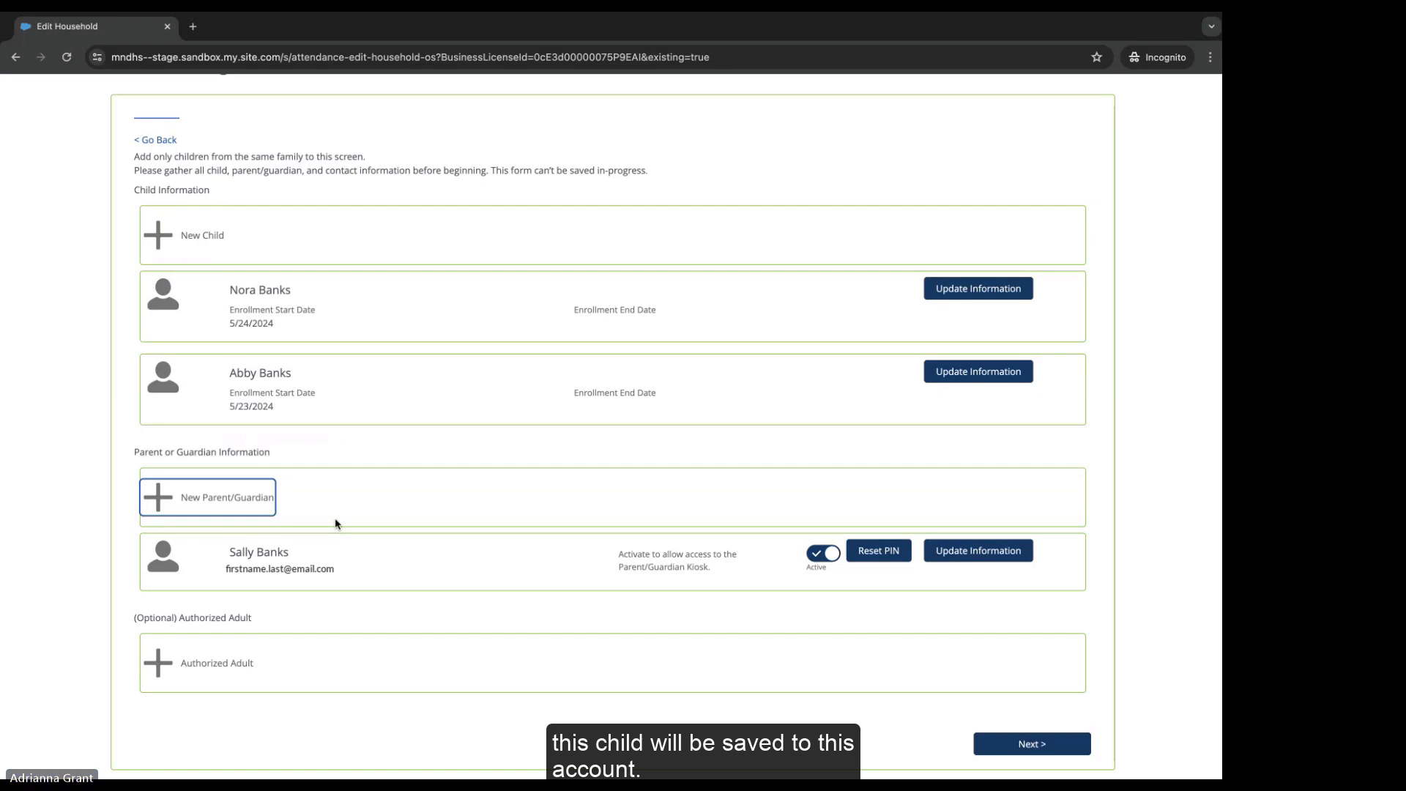
click(93, 522)
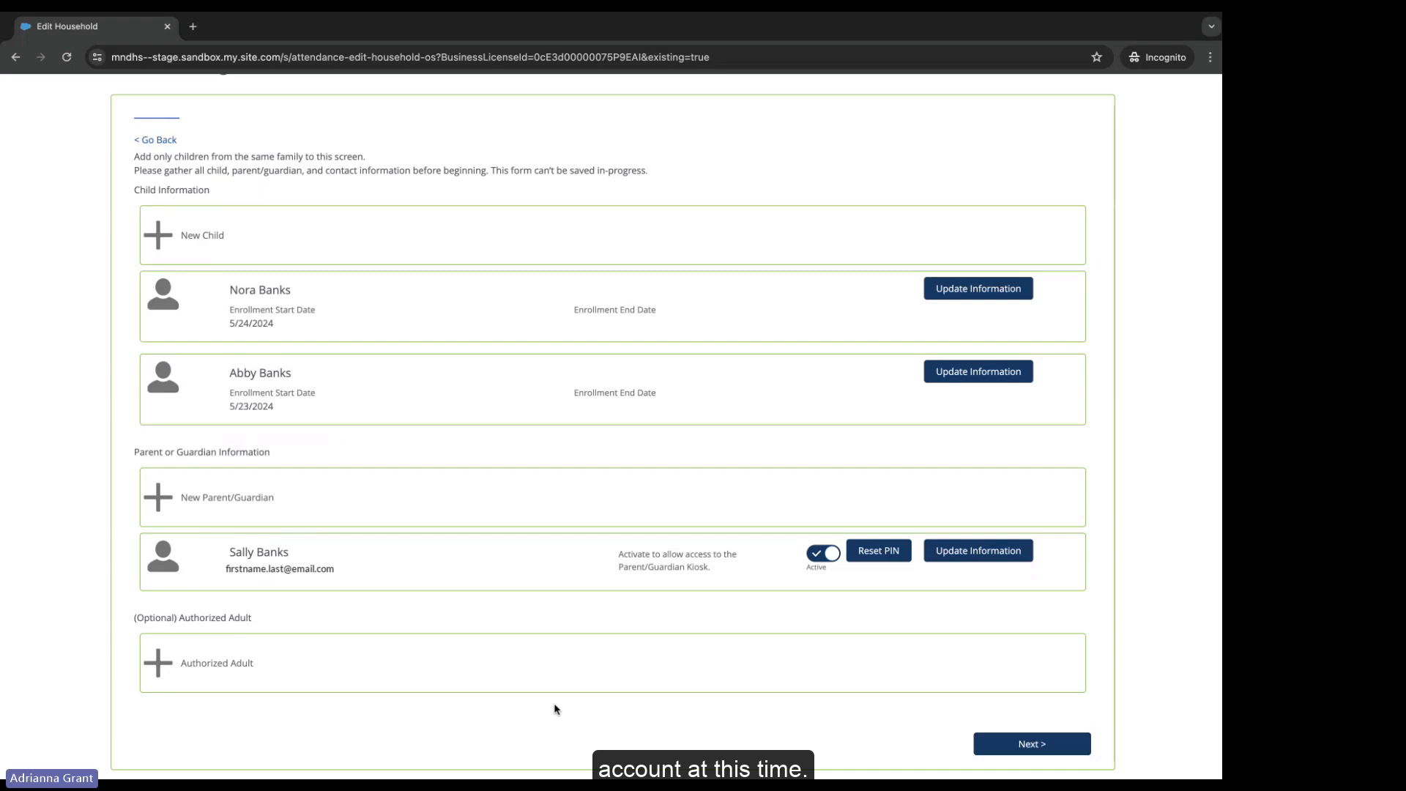
Step: Continue to the confirmation page and save the enrollment with both children
click(997, 744)
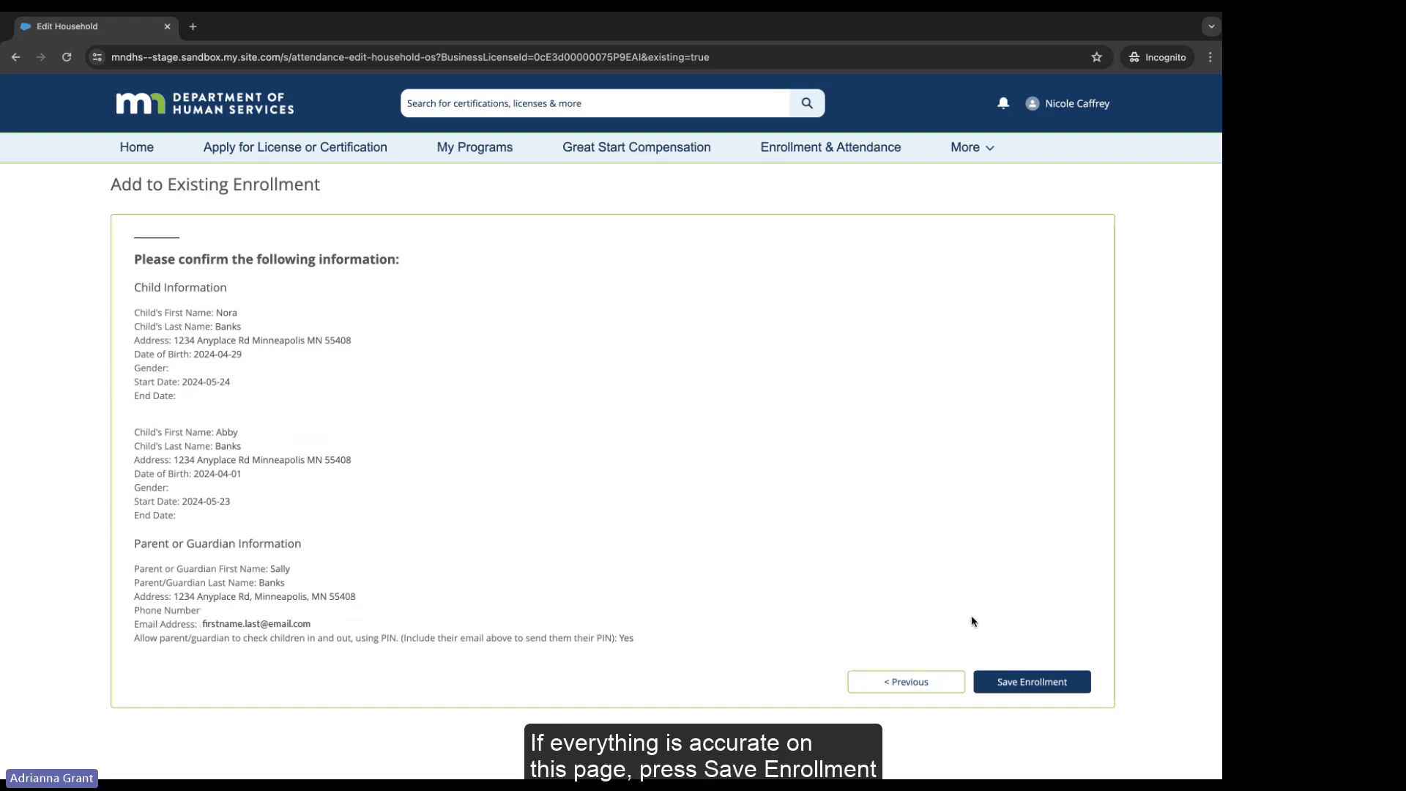
click(1014, 681)
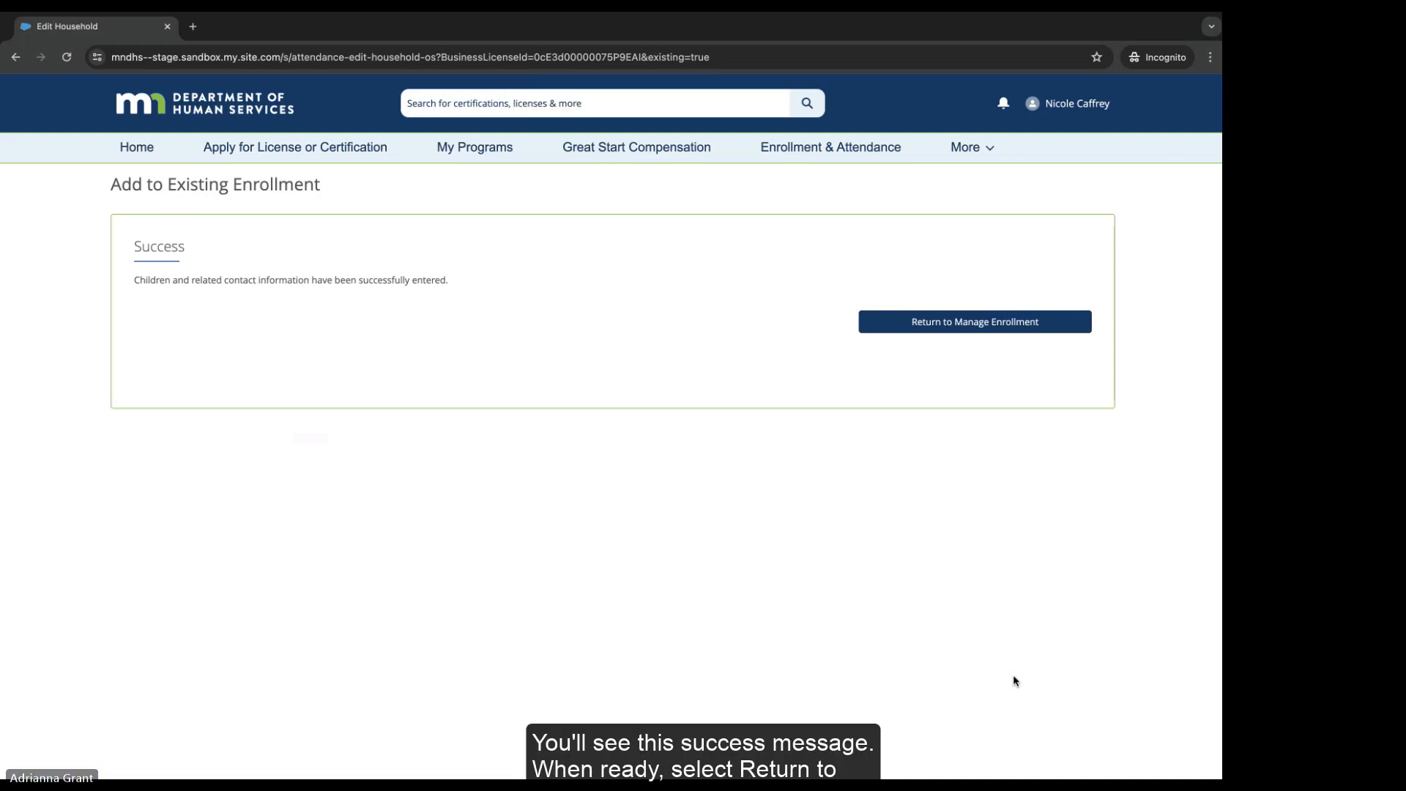
Step: Return to the enrollment roster and check the Enrolled Children table for the new sibling
click(881, 320)
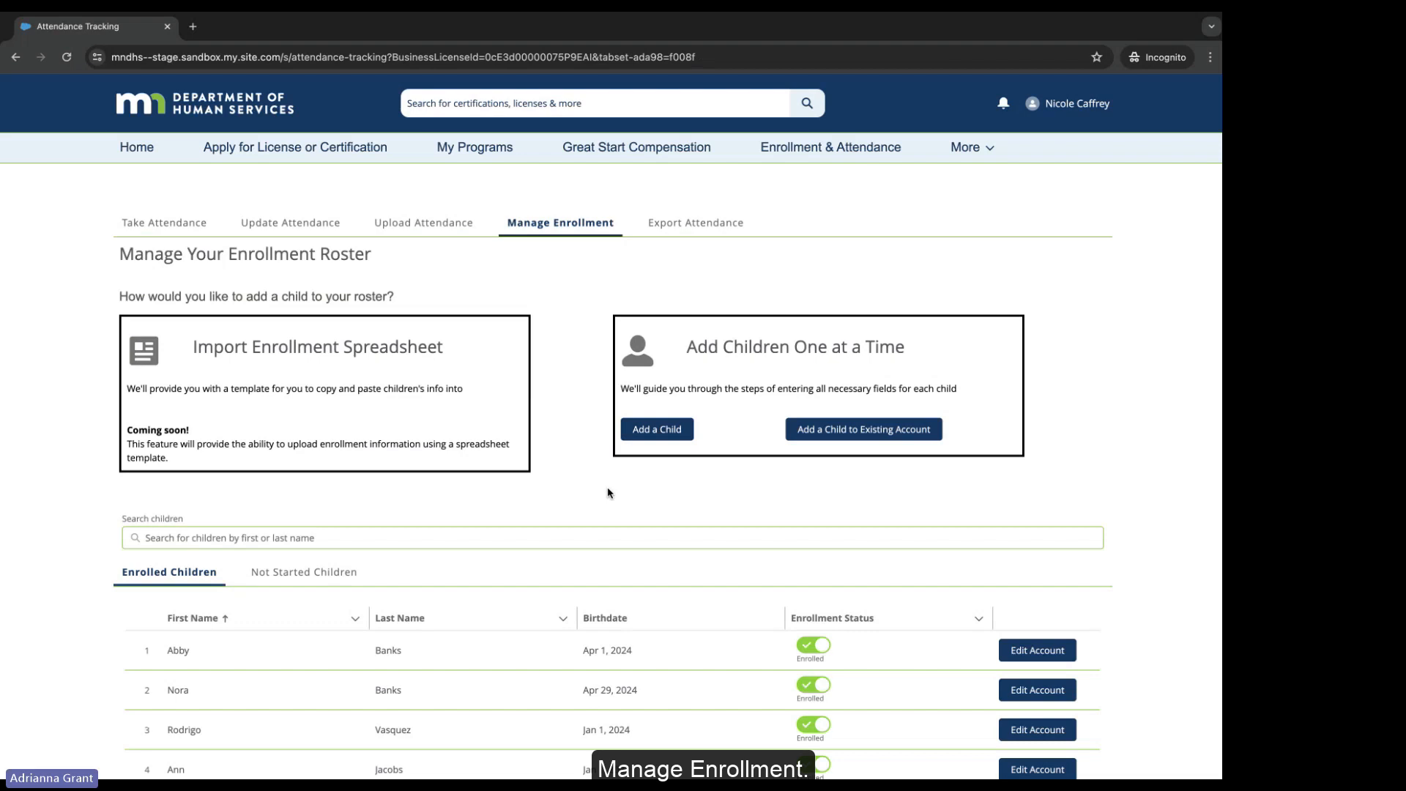
scroll(608, 493, down, 1)
scroll(608, 493, down, 1)
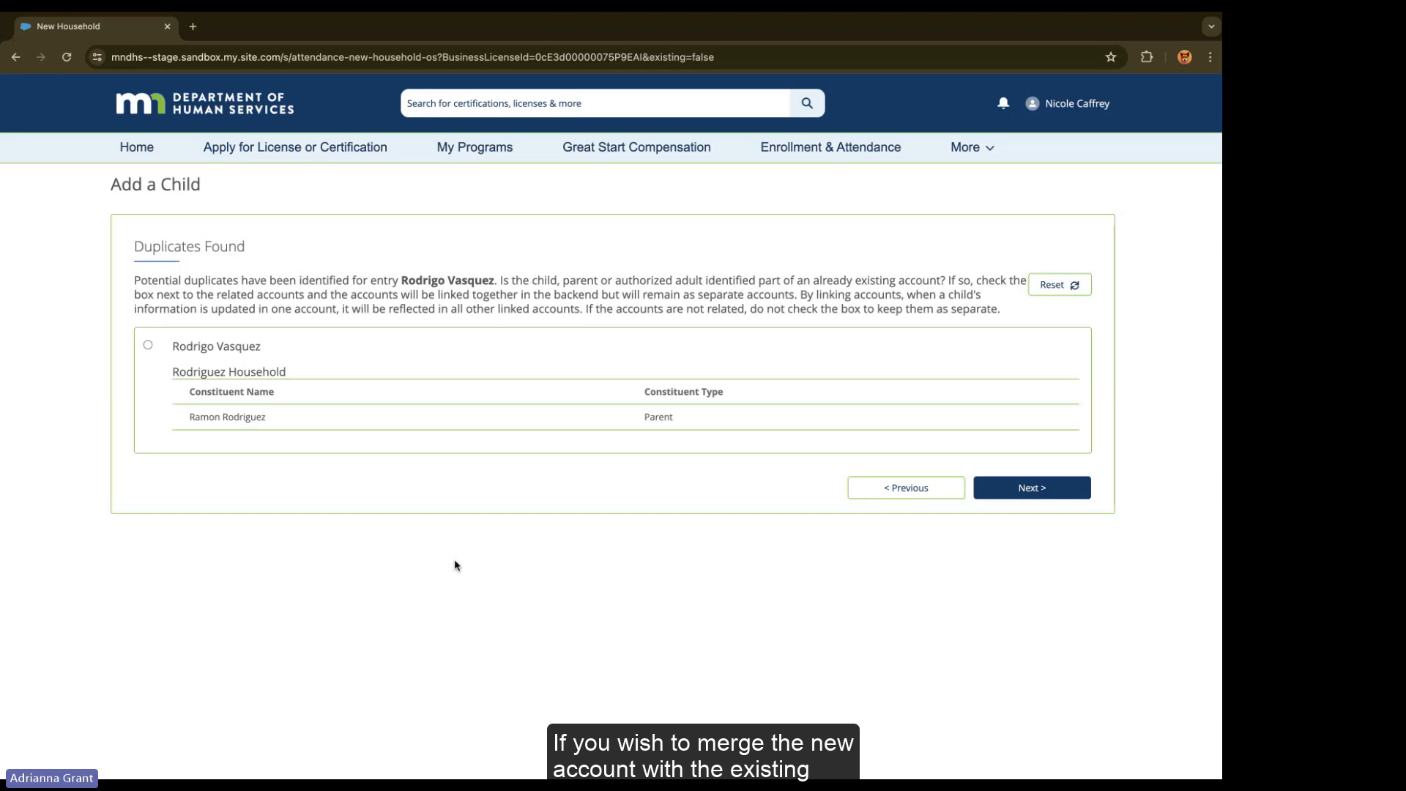
Step: Mark the found record as the same child and save the linked child's enrollment
click(148, 346)
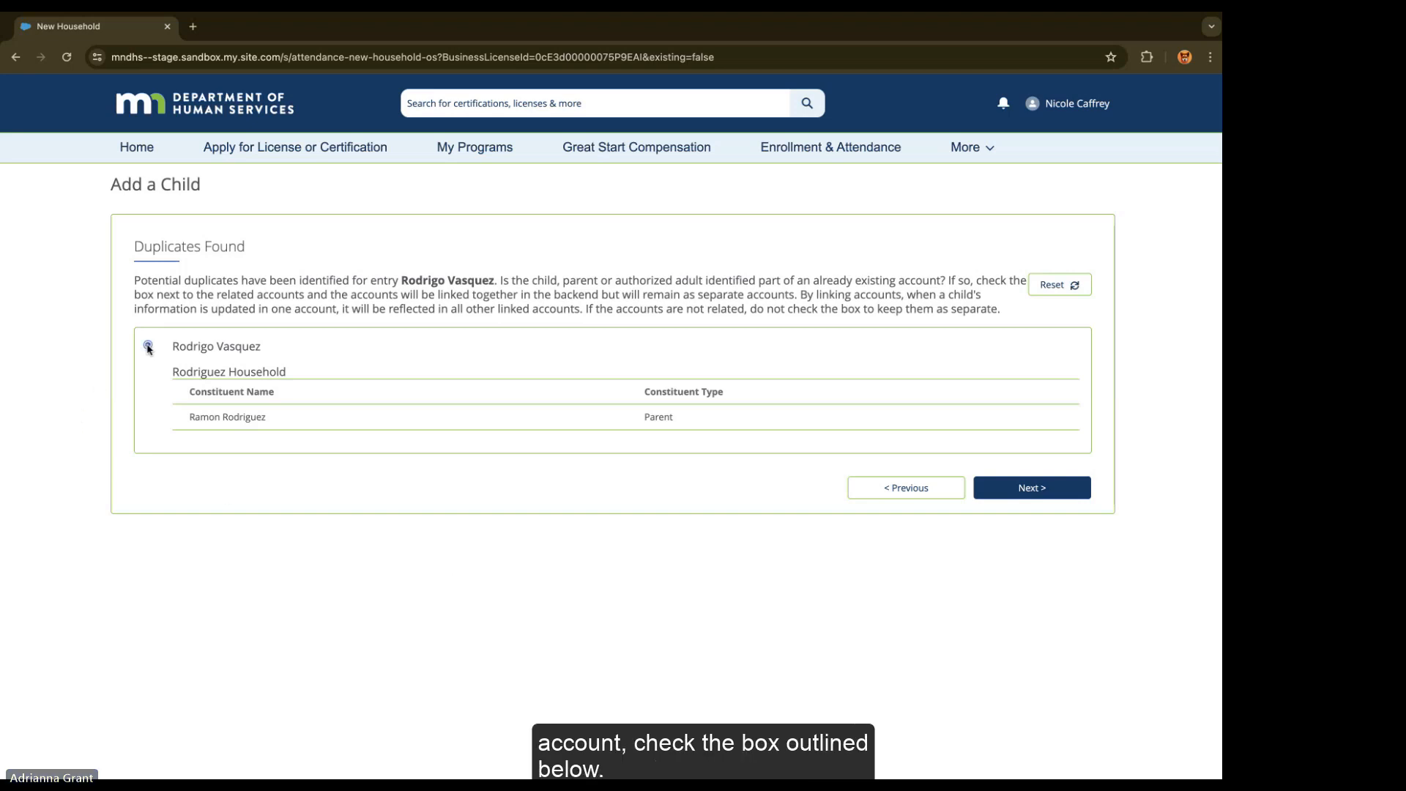
click(1007, 492)
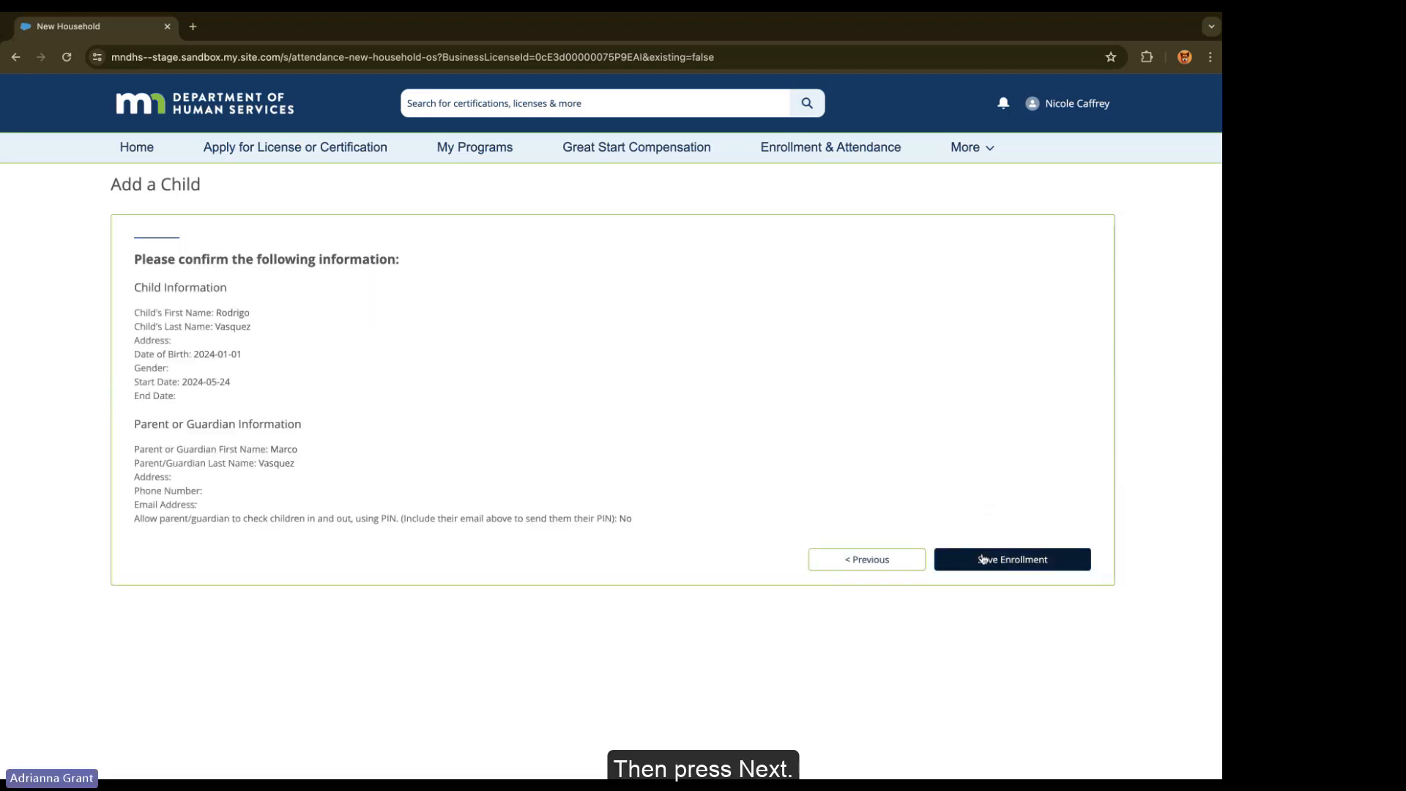
click(984, 560)
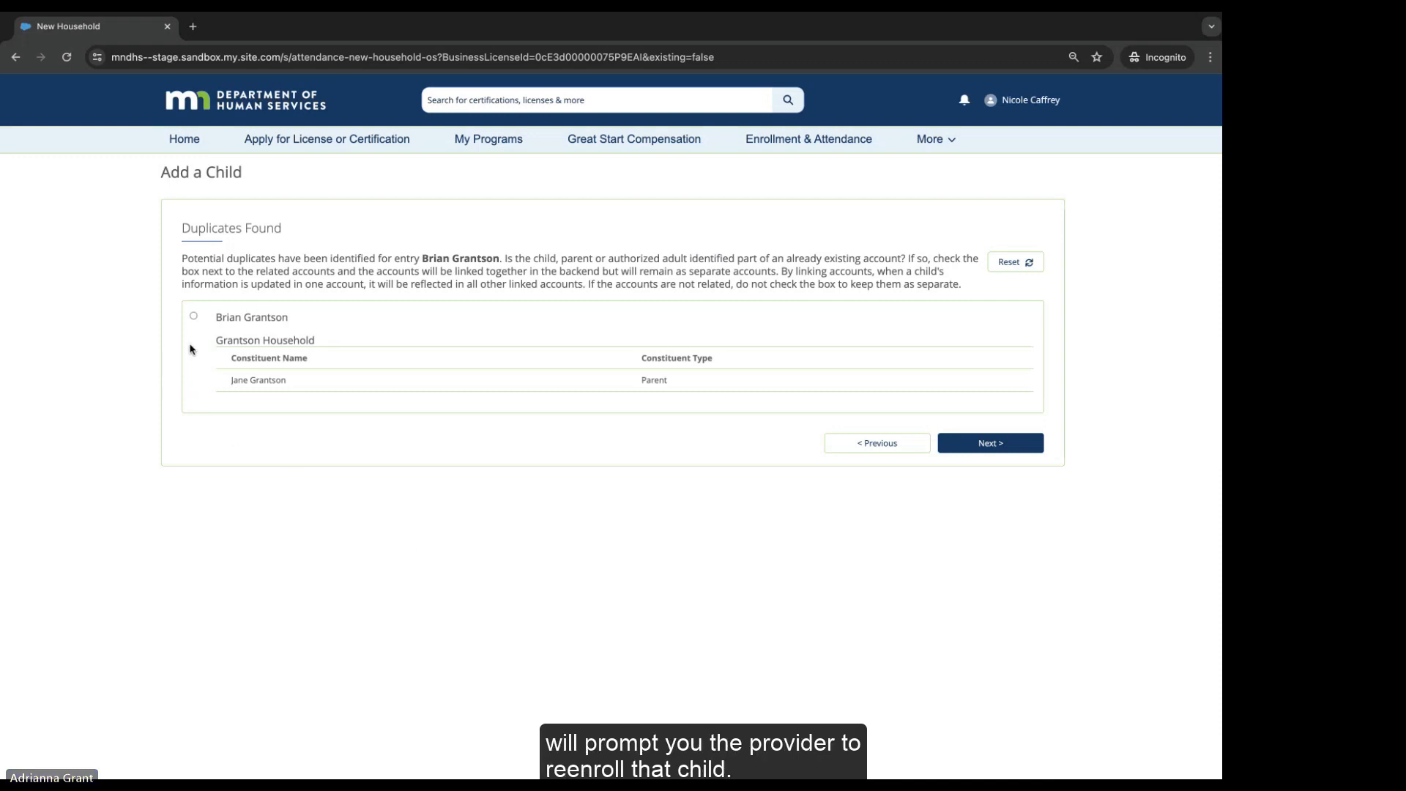
Step: Link the child to the matching record, accept its re-enrollment, and continue to the summary
click(194, 318)
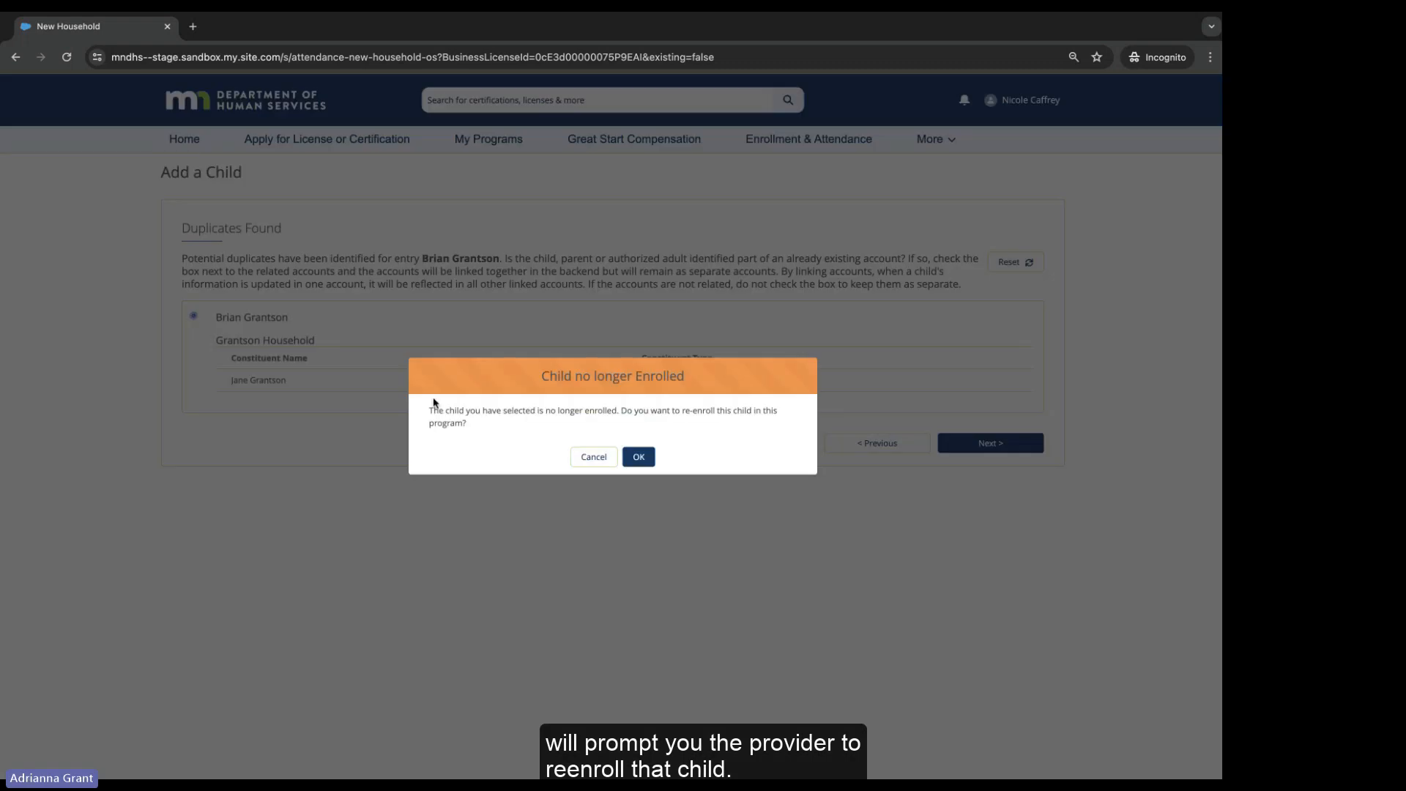
click(637, 459)
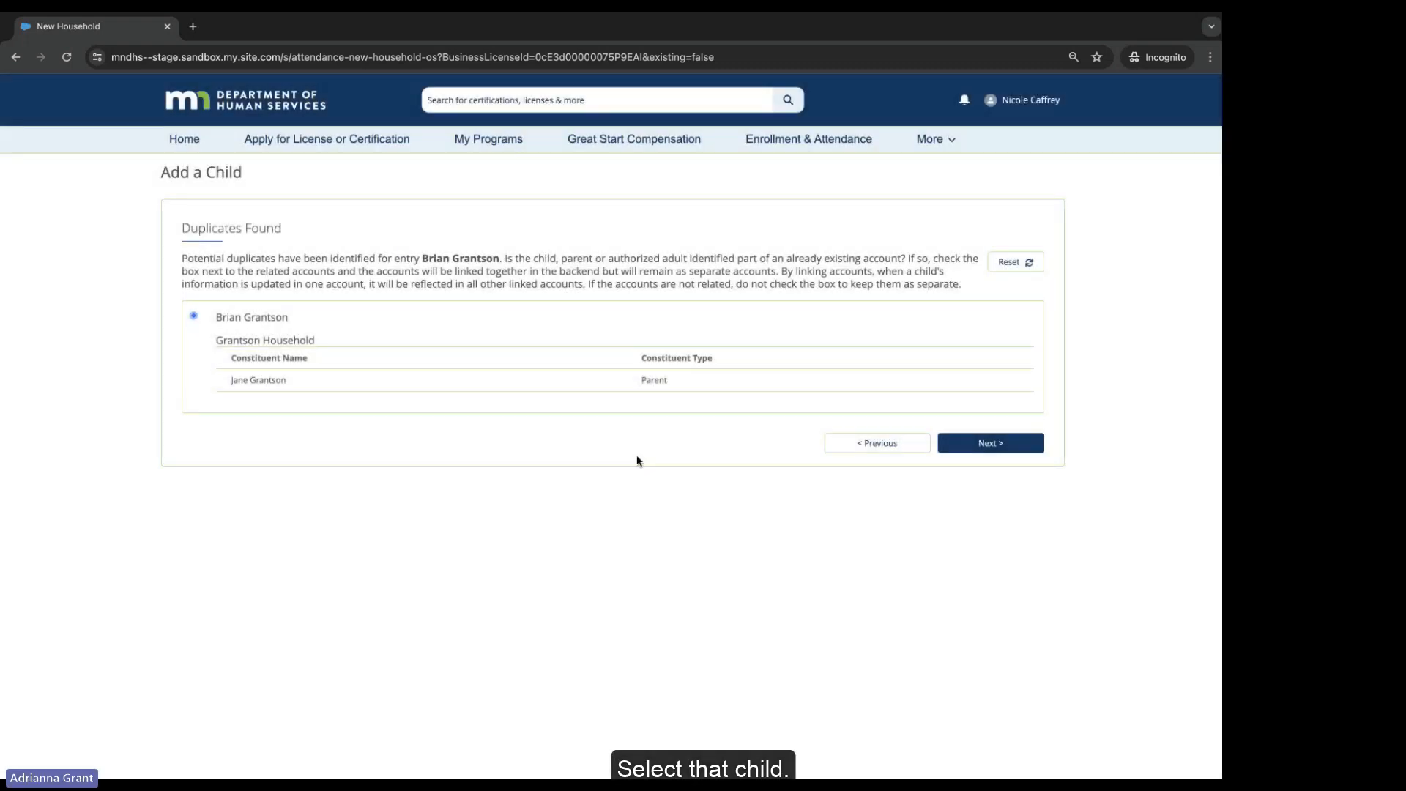
click(991, 443)
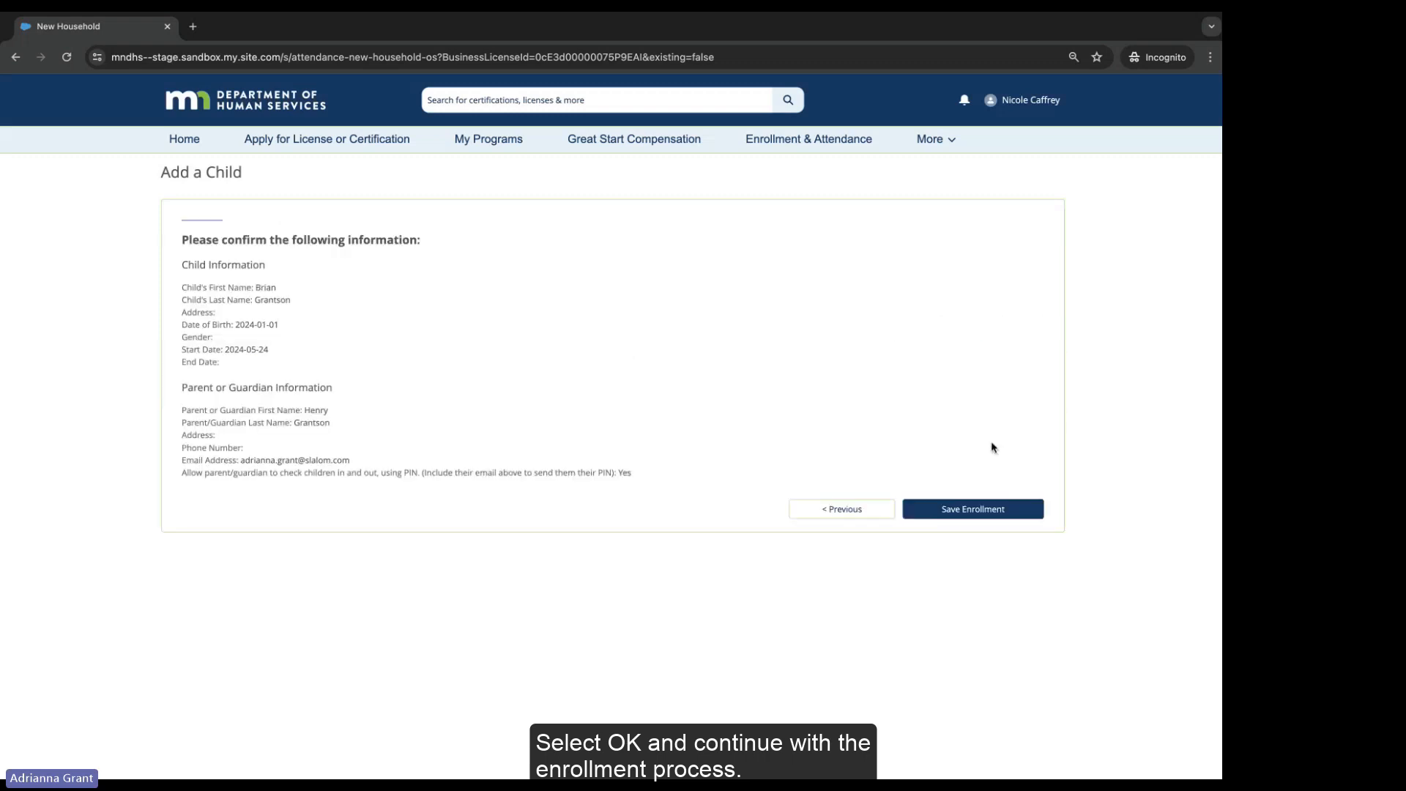